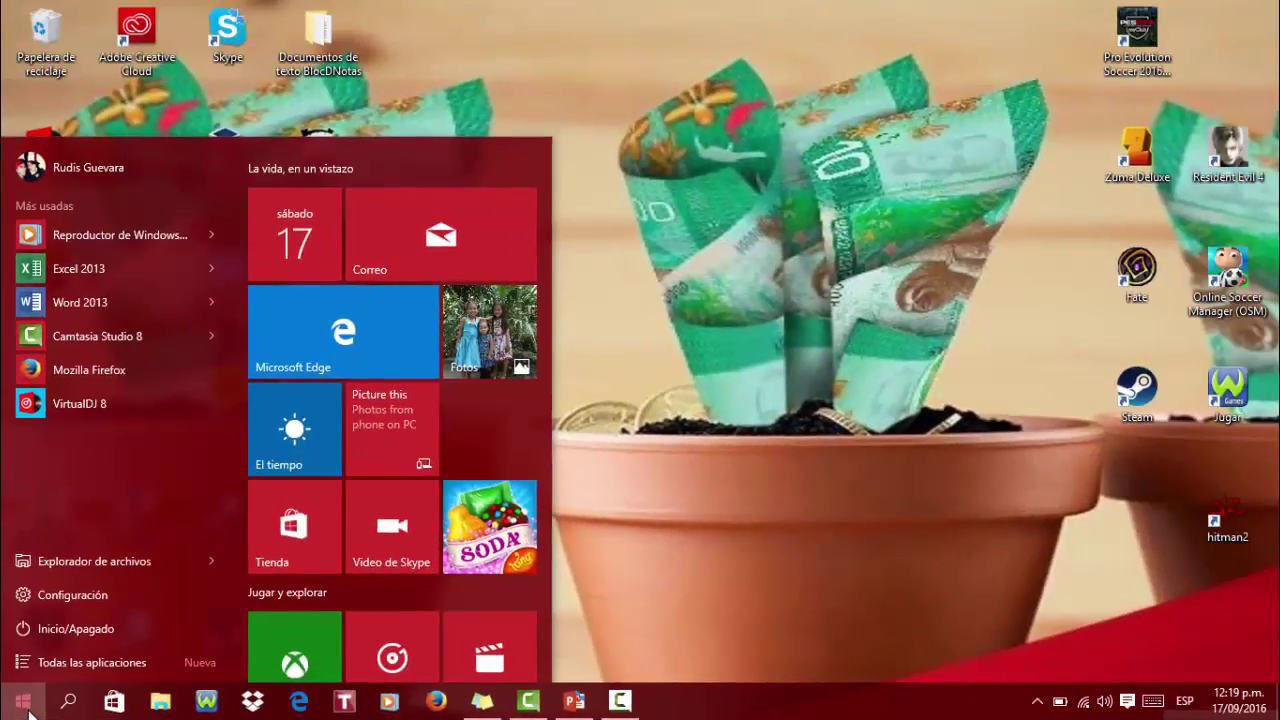
Search for "crear y form", open Crear y formatear particiones del disco duro in a maximized window, and close it
text(crear)
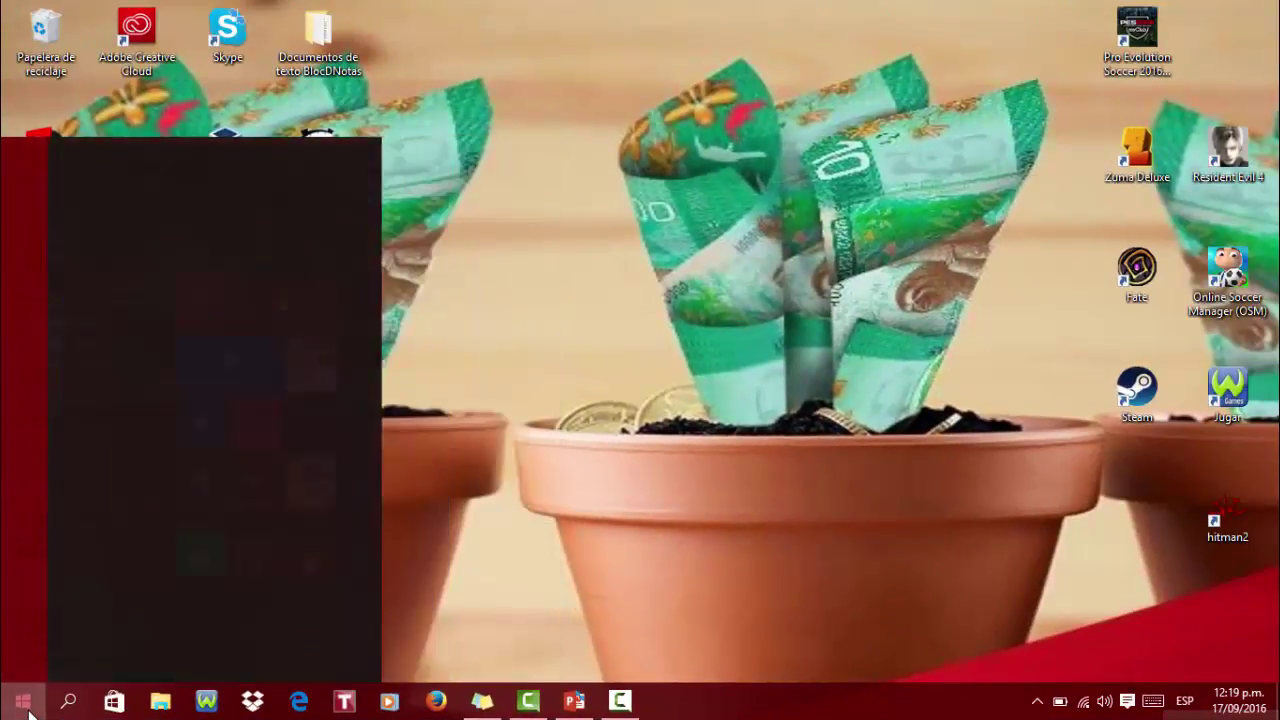
text( y form)
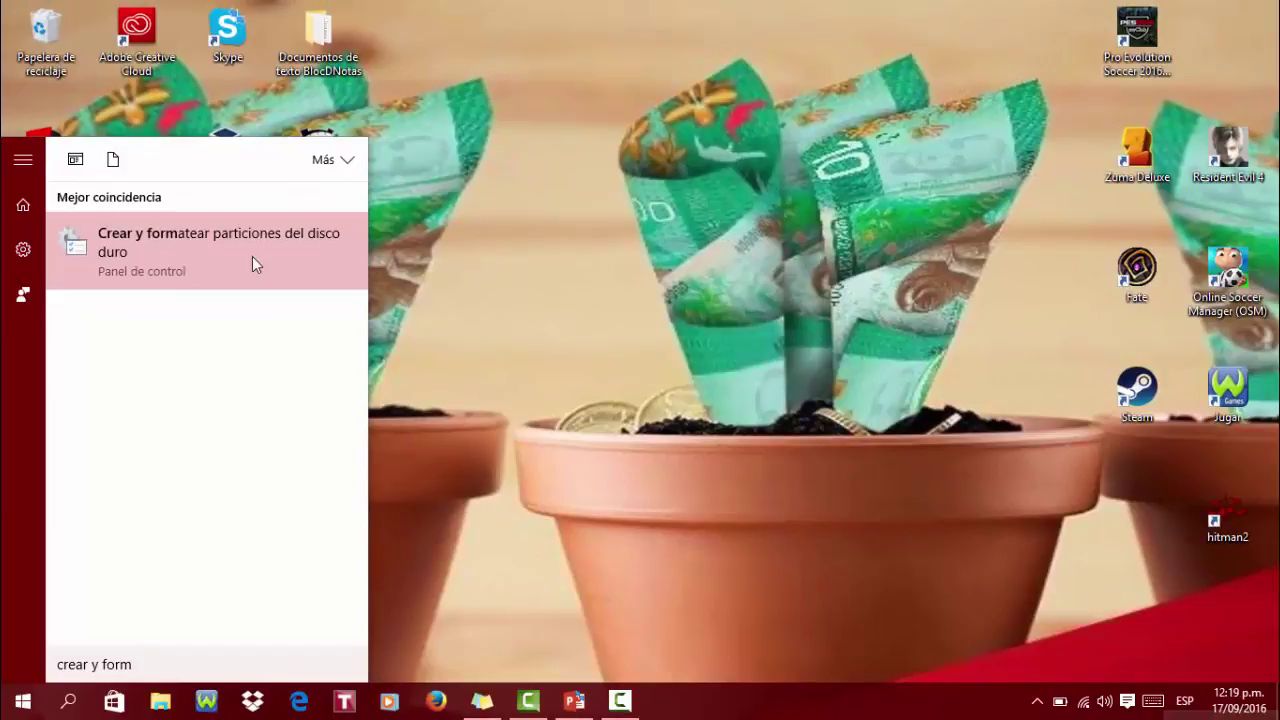
click(252, 257)
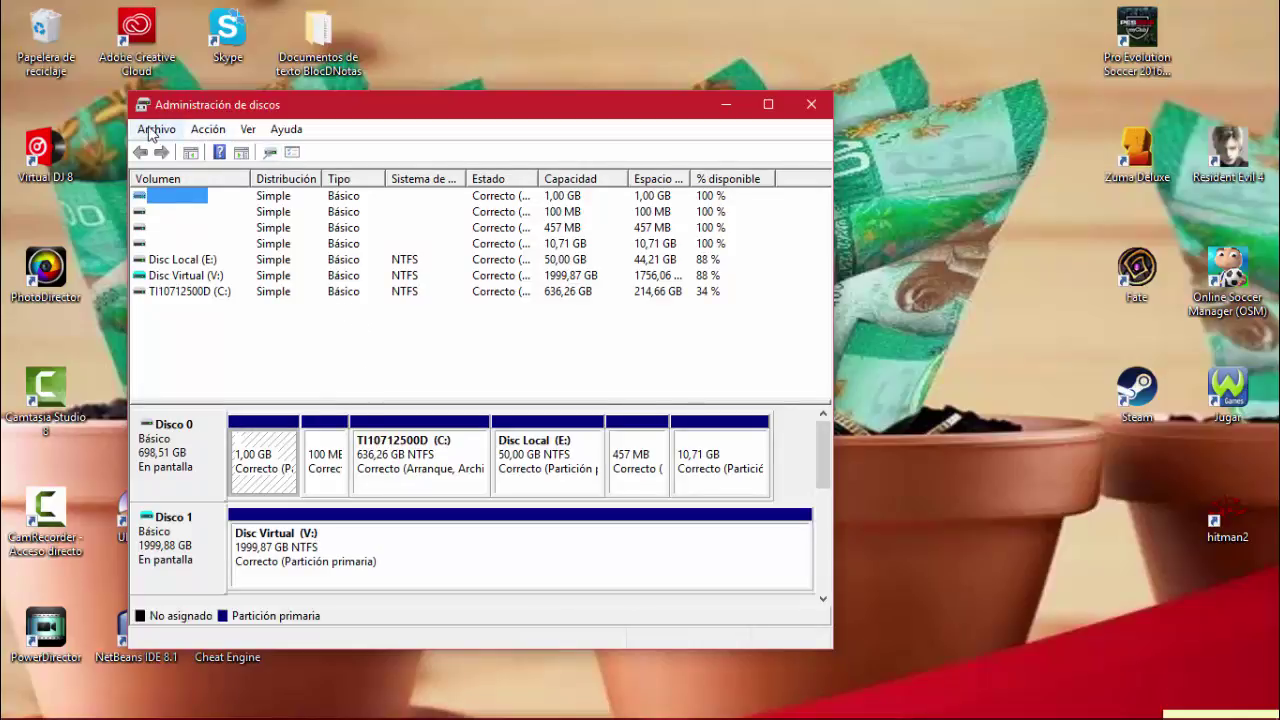
click(768, 104)
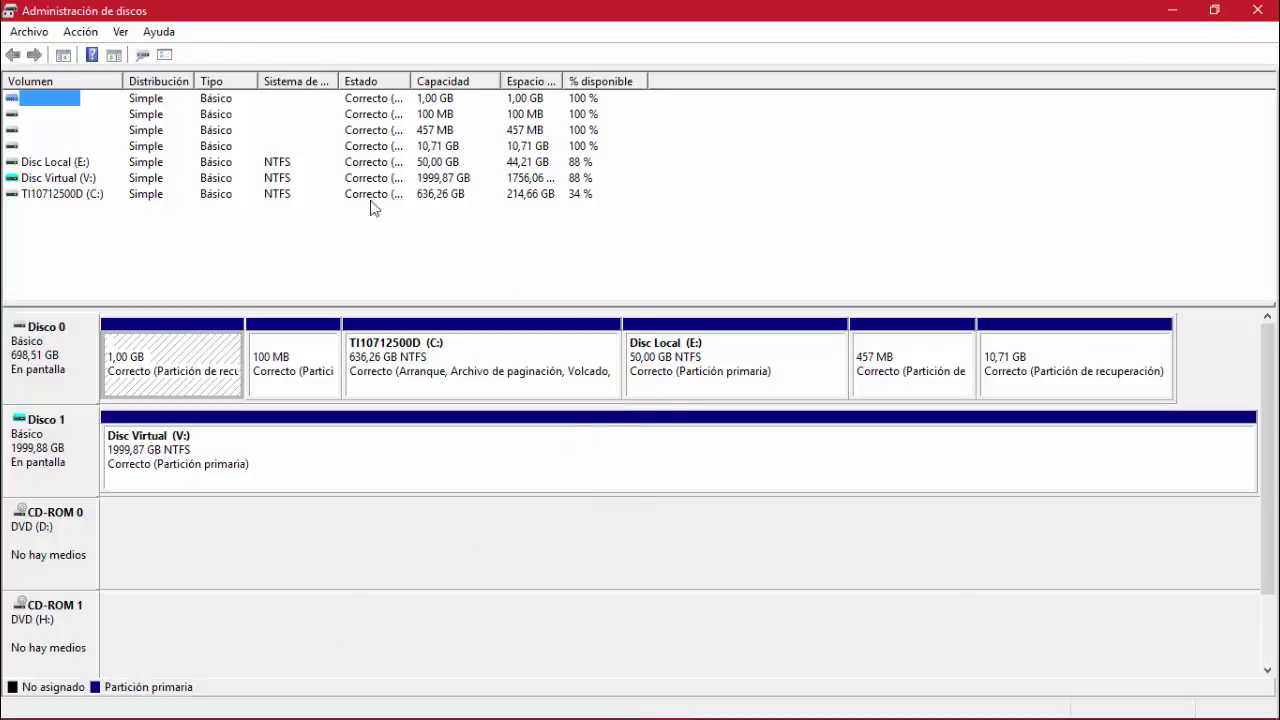
click(1268, 9)
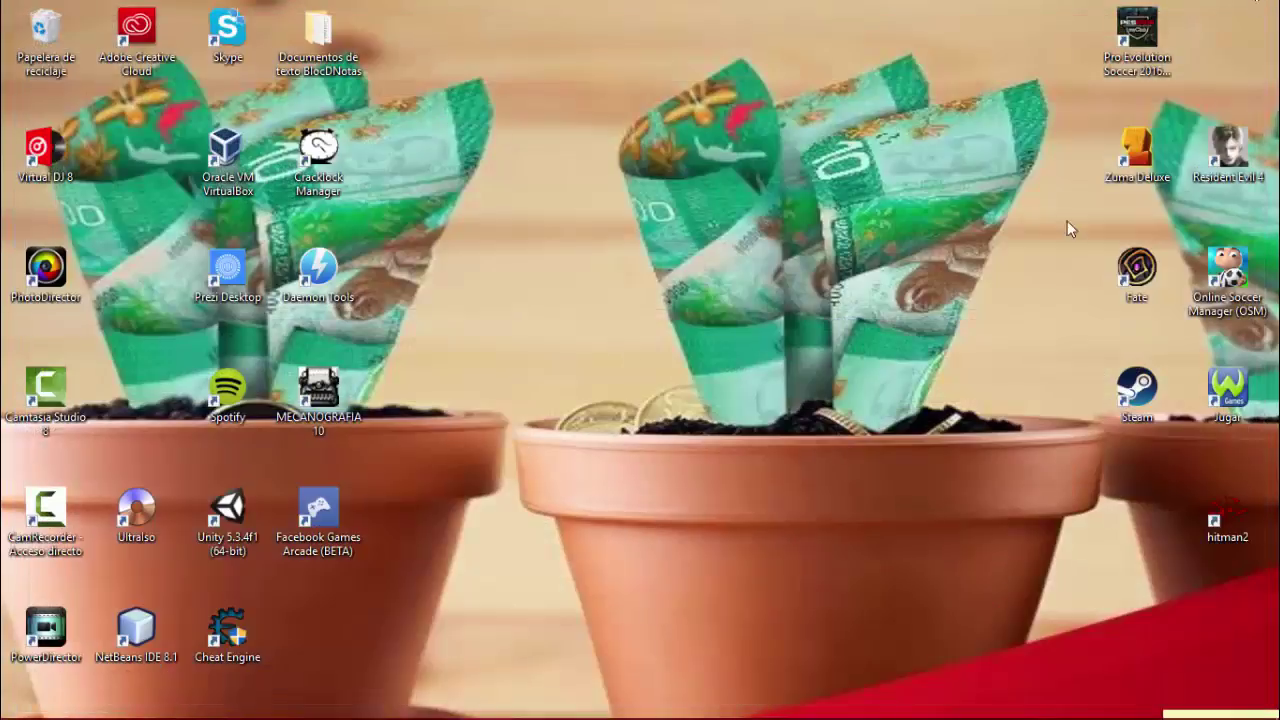
mouse_move(230, 712)
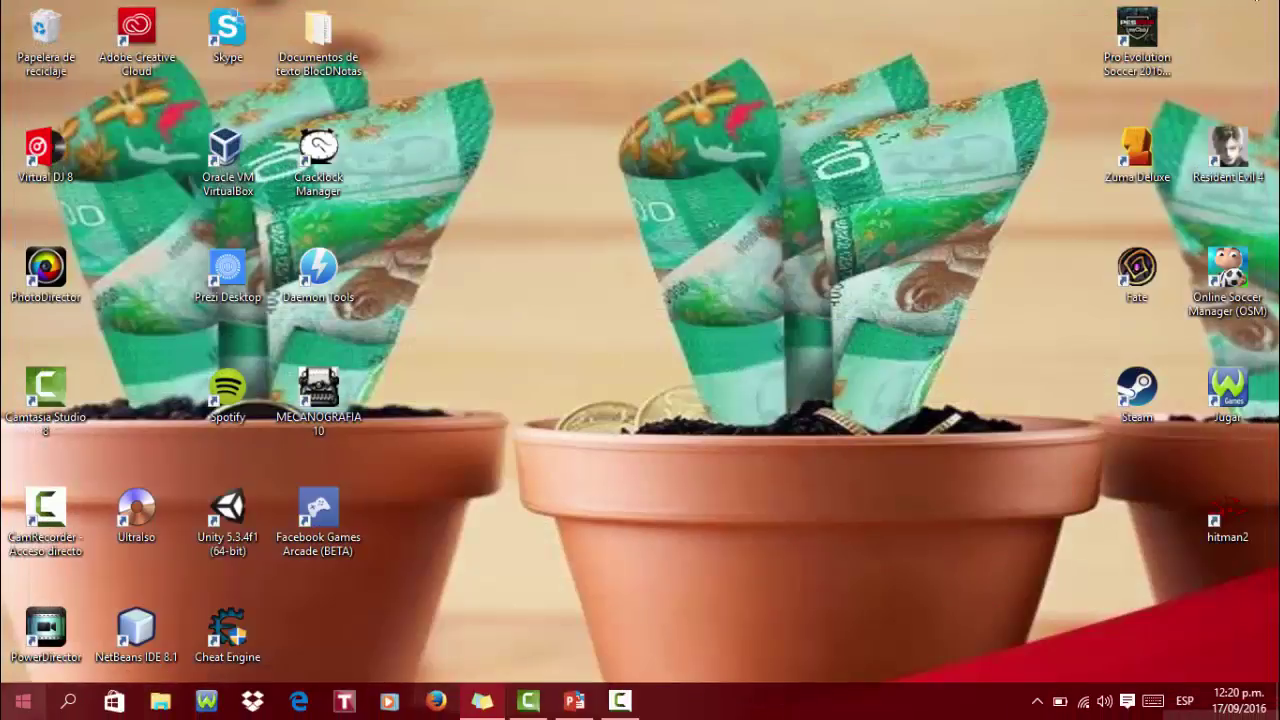
click(23, 702)
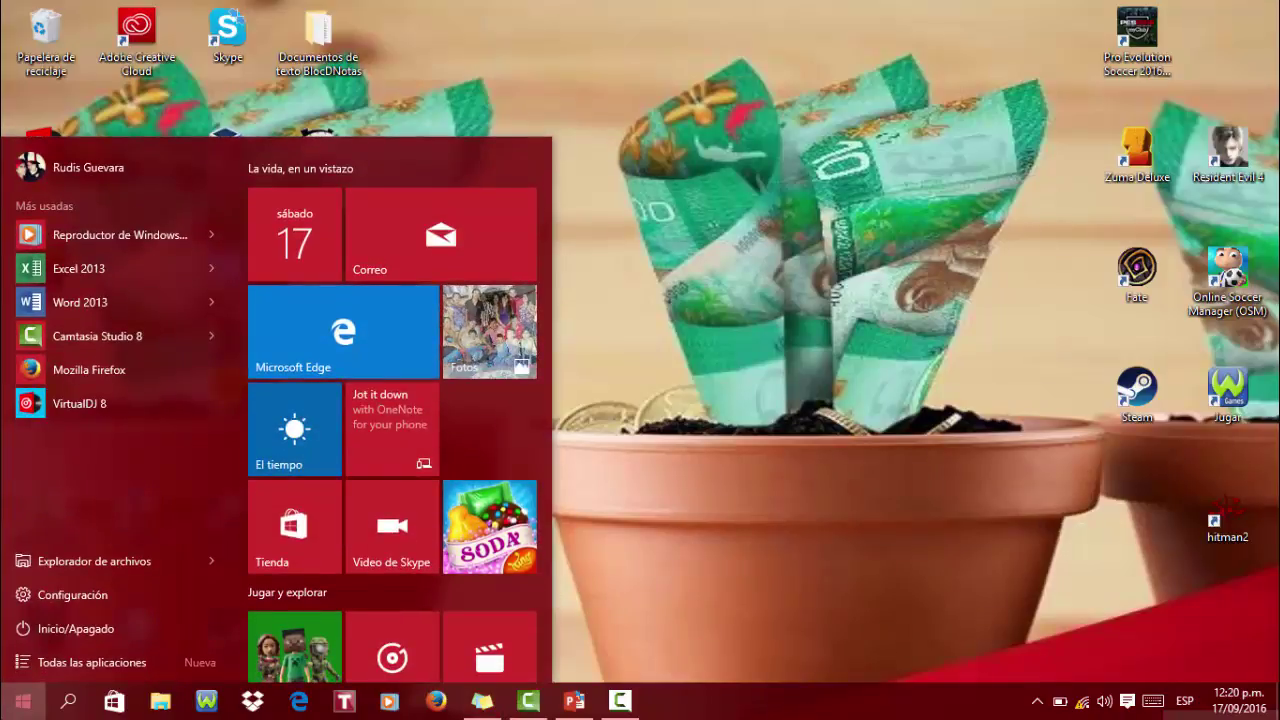
click(23, 702)
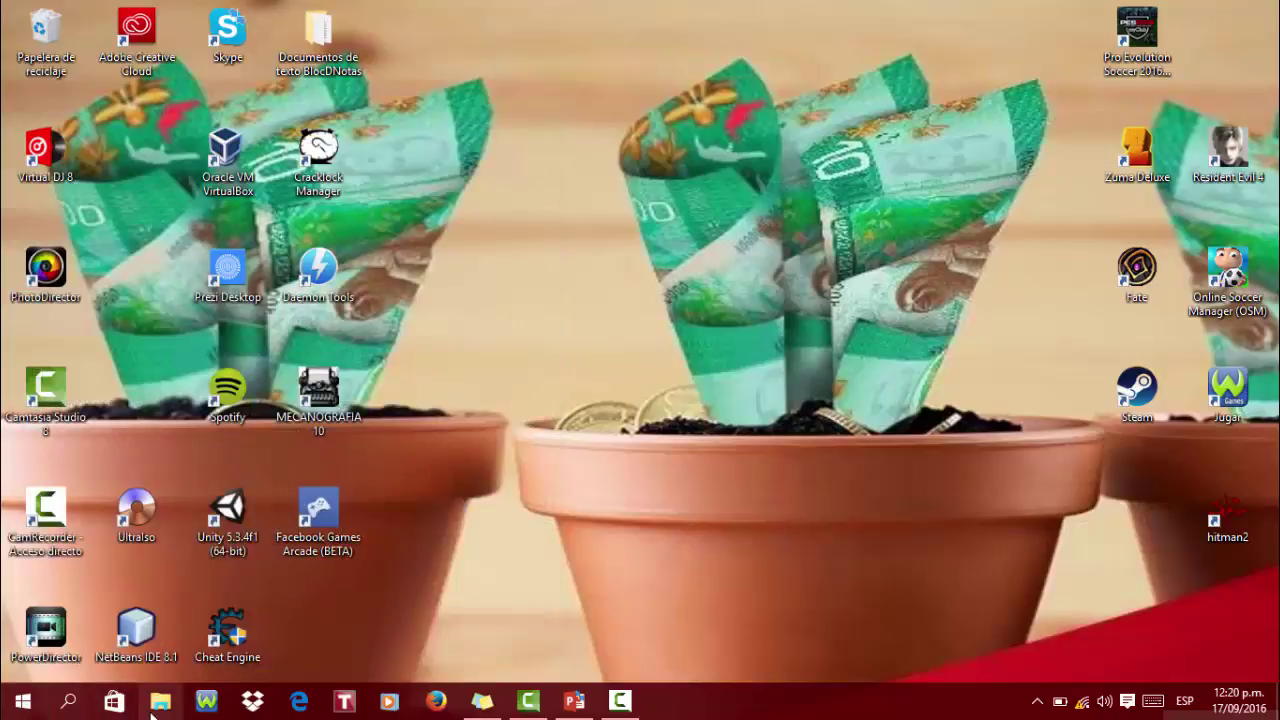
Open Computer Management for Este equipo and show Administración de discos in a maximized window with a slightly narrower console tree
click(158, 706)
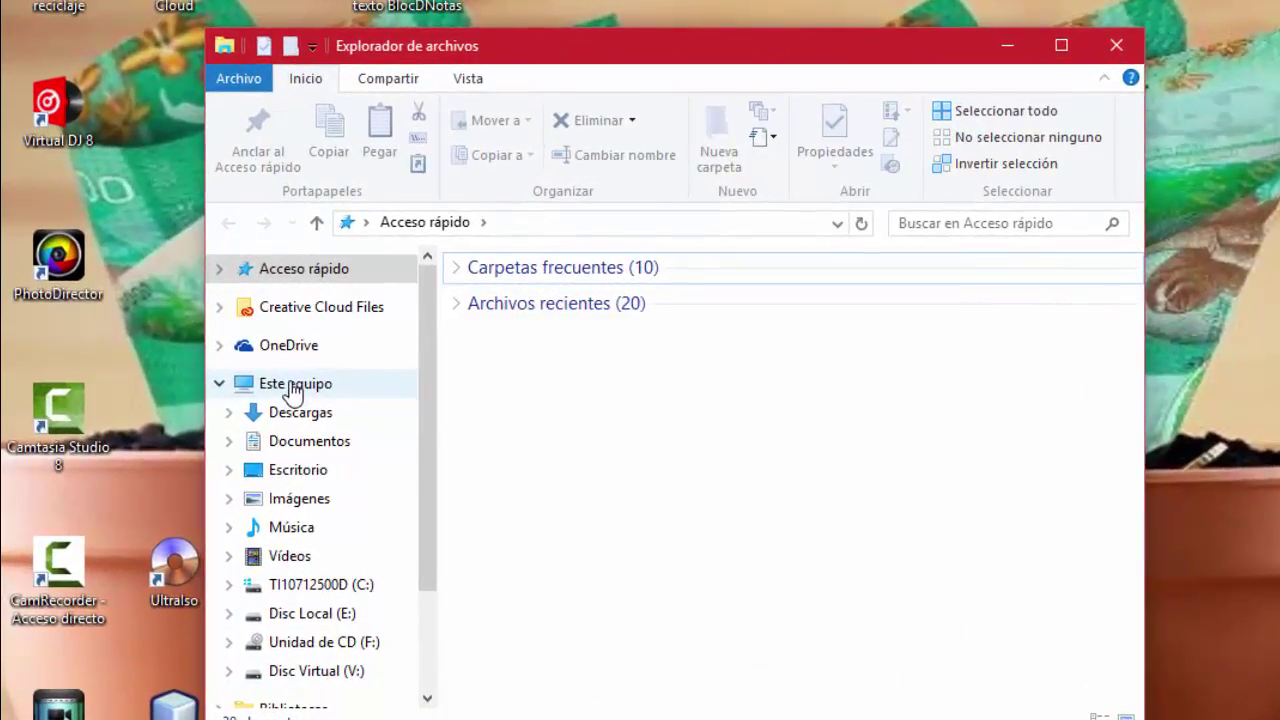
right_click(293, 390)
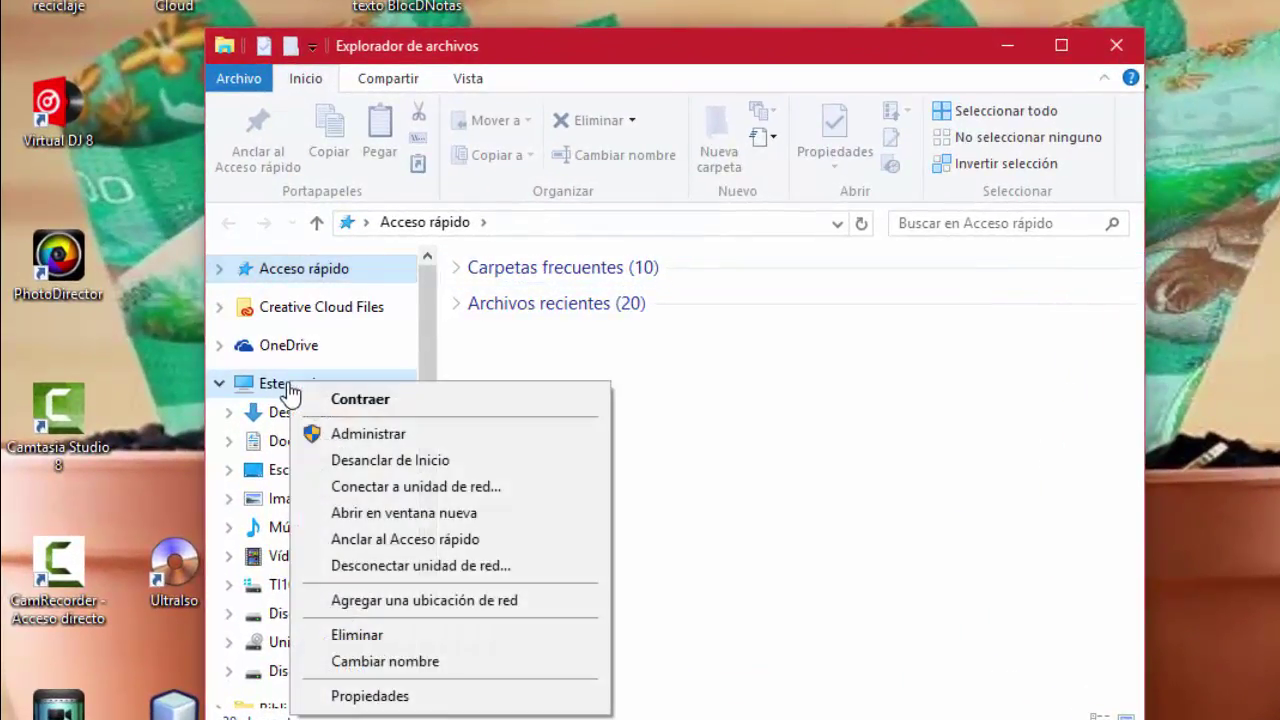
click(372, 440)
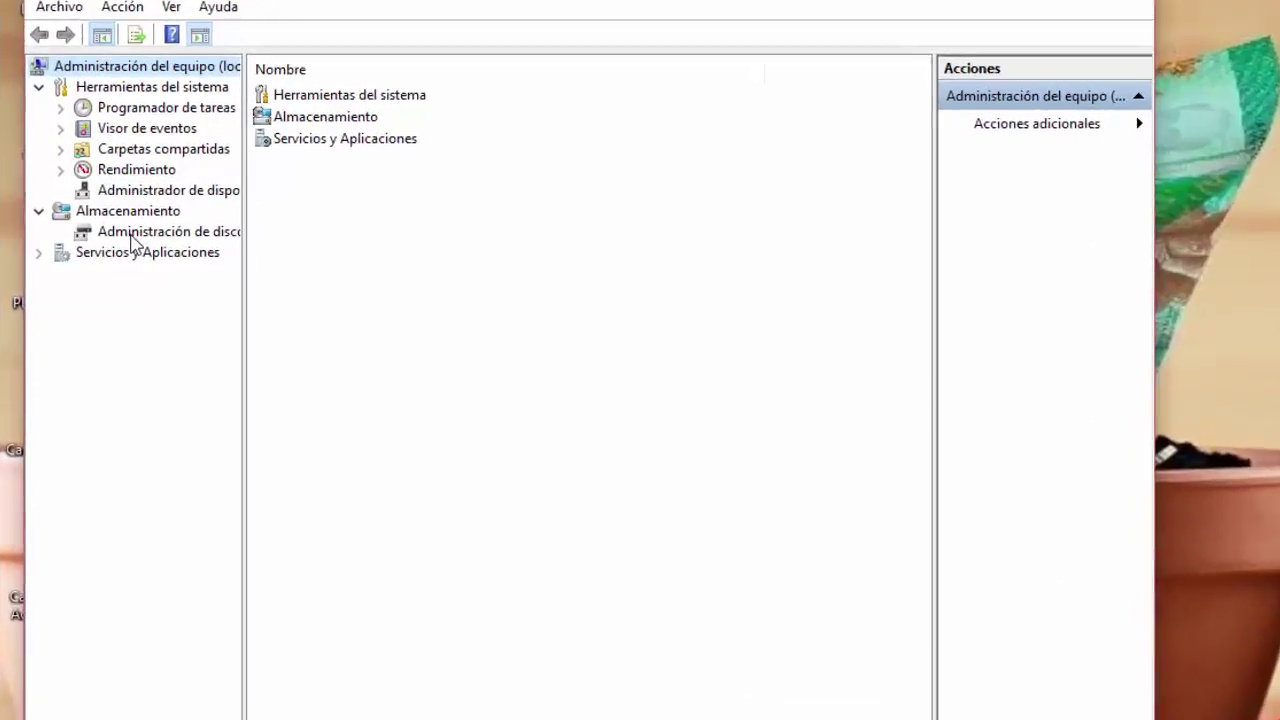
click(110, 242)
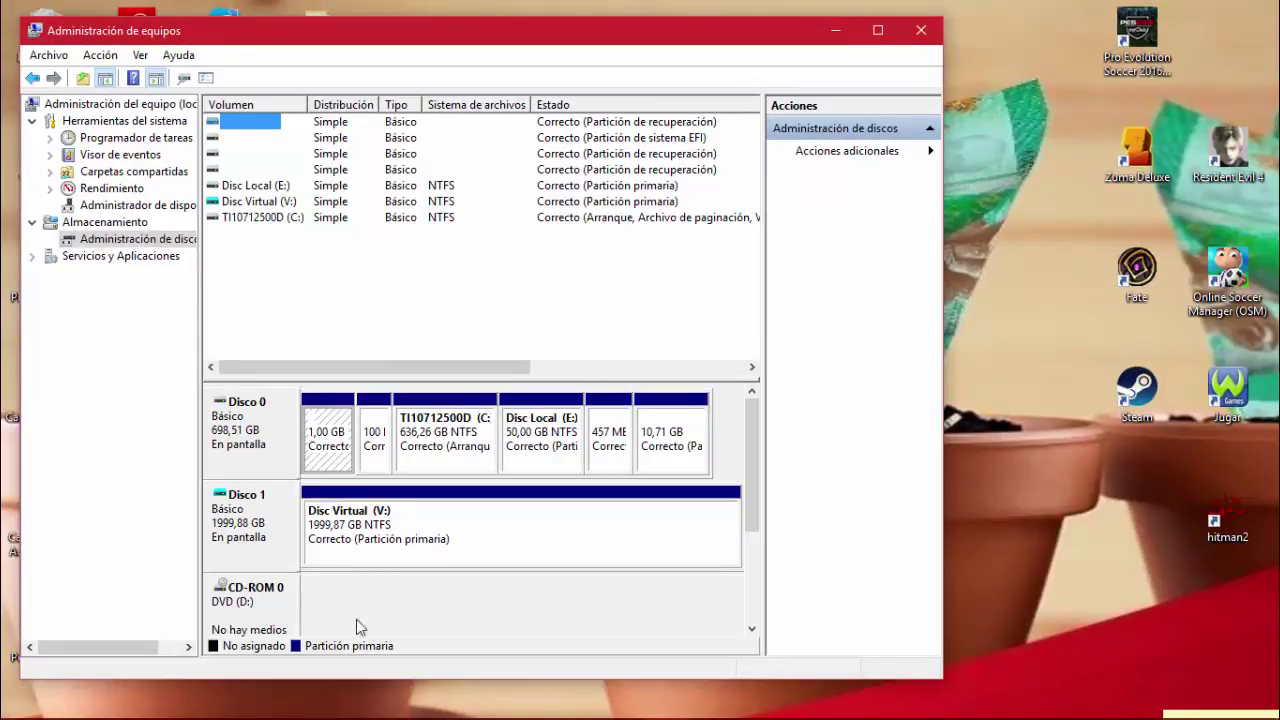
click(879, 29)
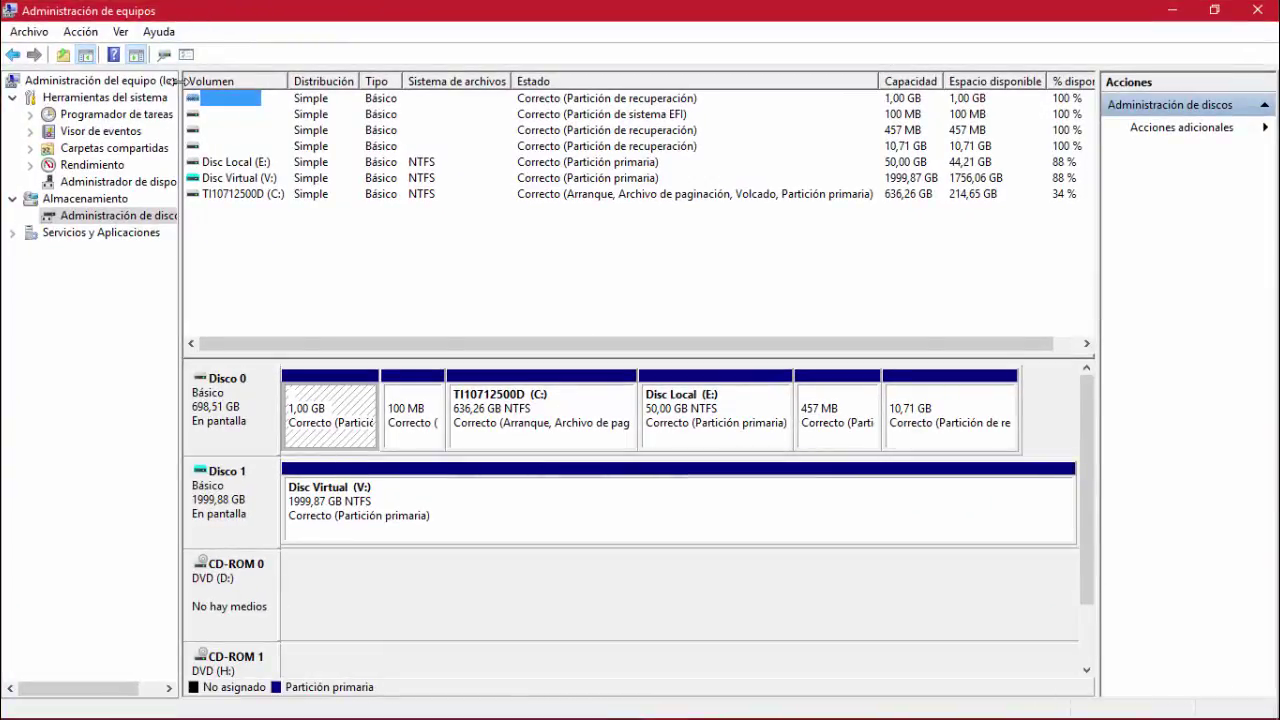
drag(178, 80, 166, 140)
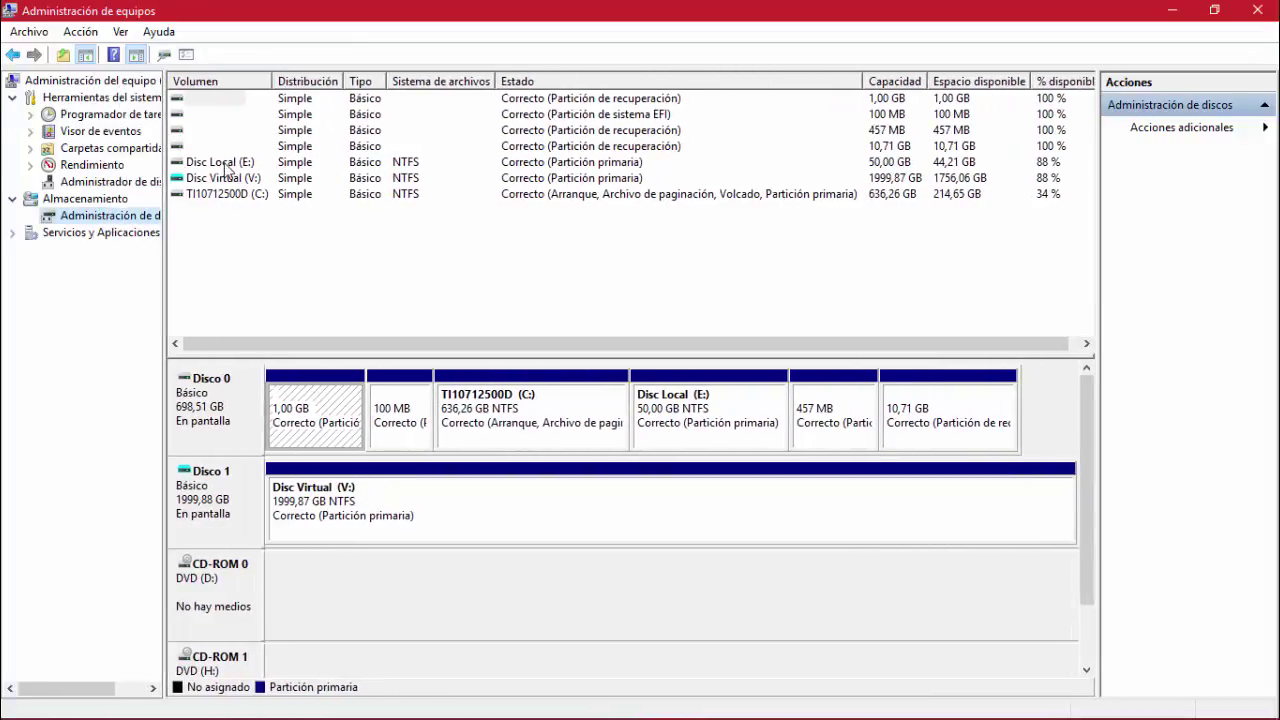
Start creating a VHD and set its location to the Escritorio folder with the file name Disco Virtual2
click(77, 35)
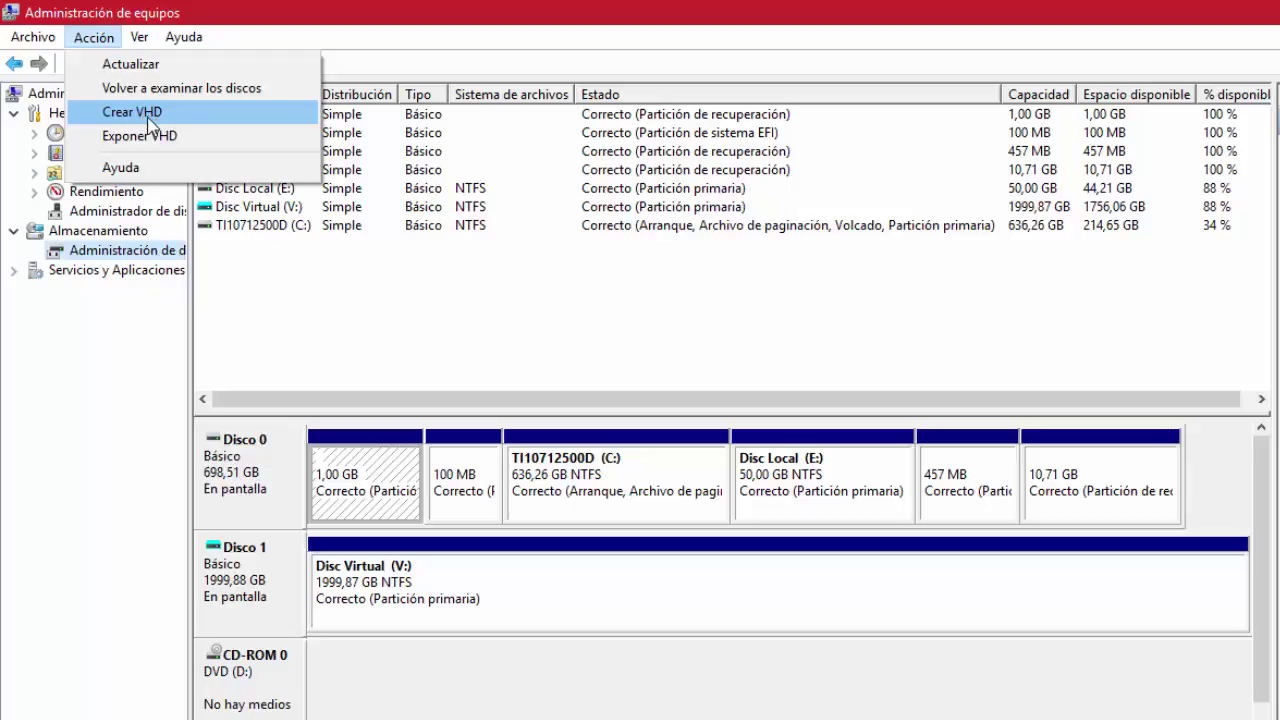
click(155, 115)
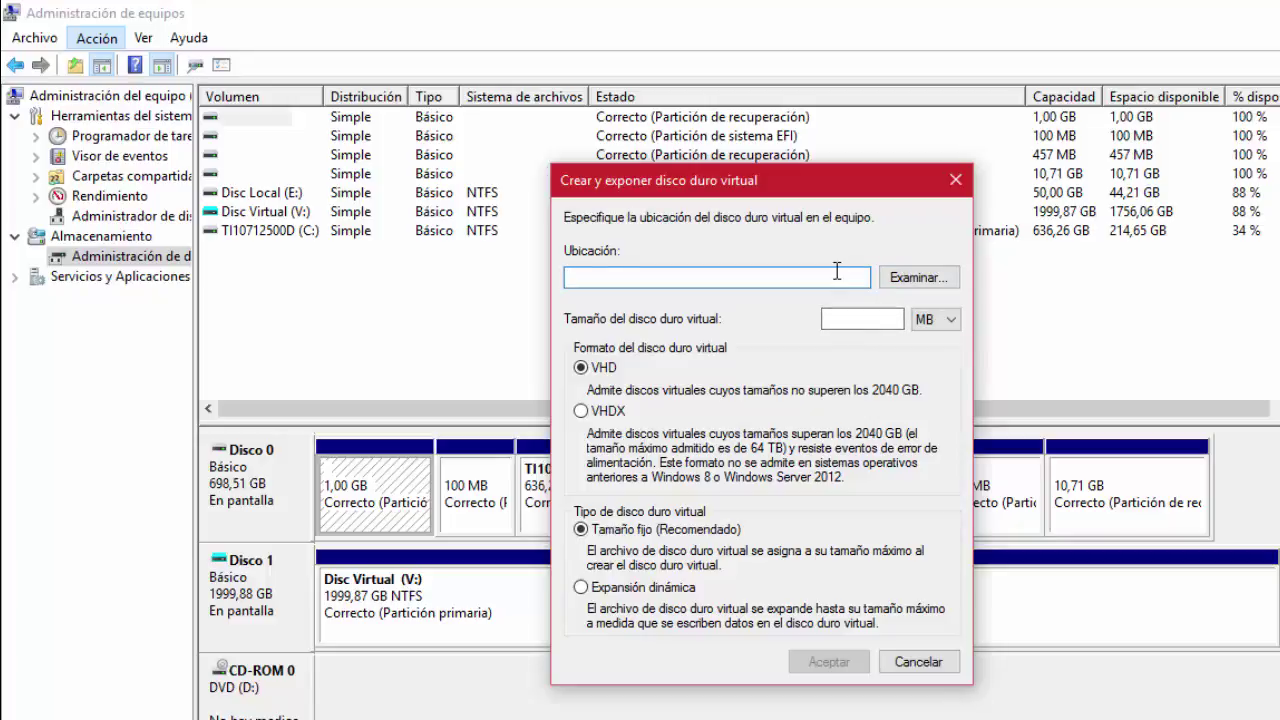
click(910, 281)
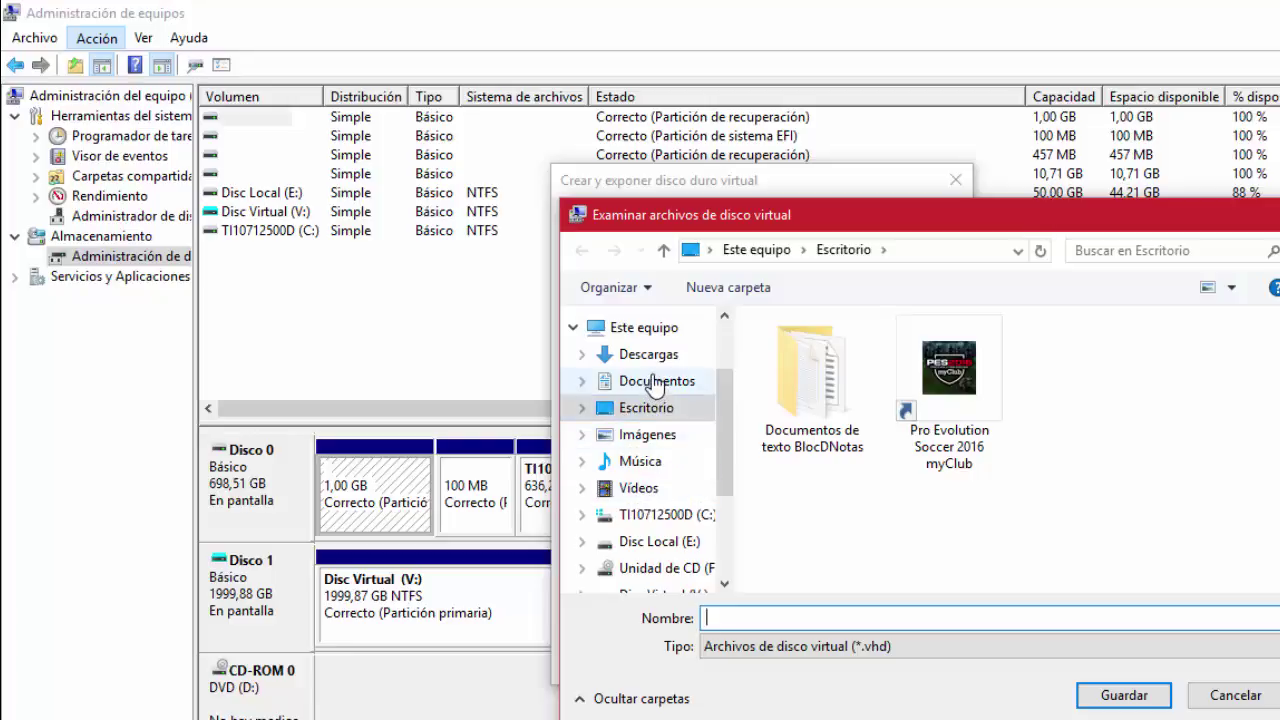
click(655, 384)
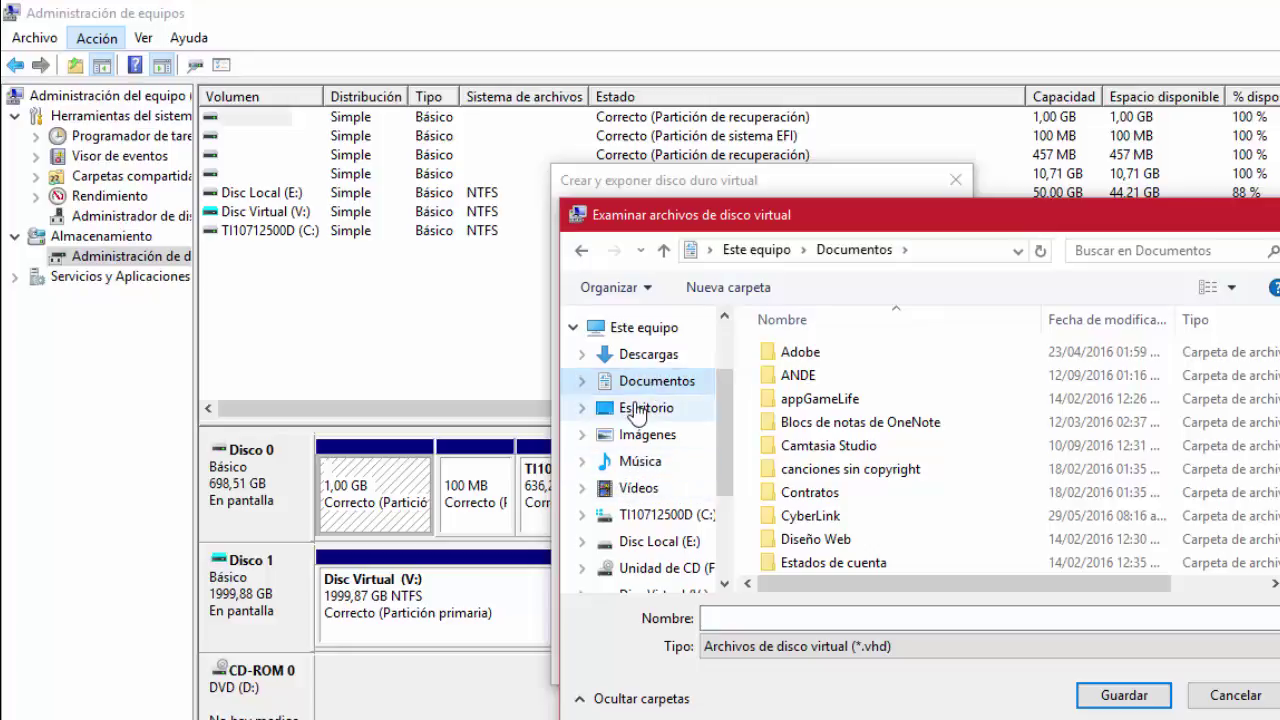
click(638, 412)
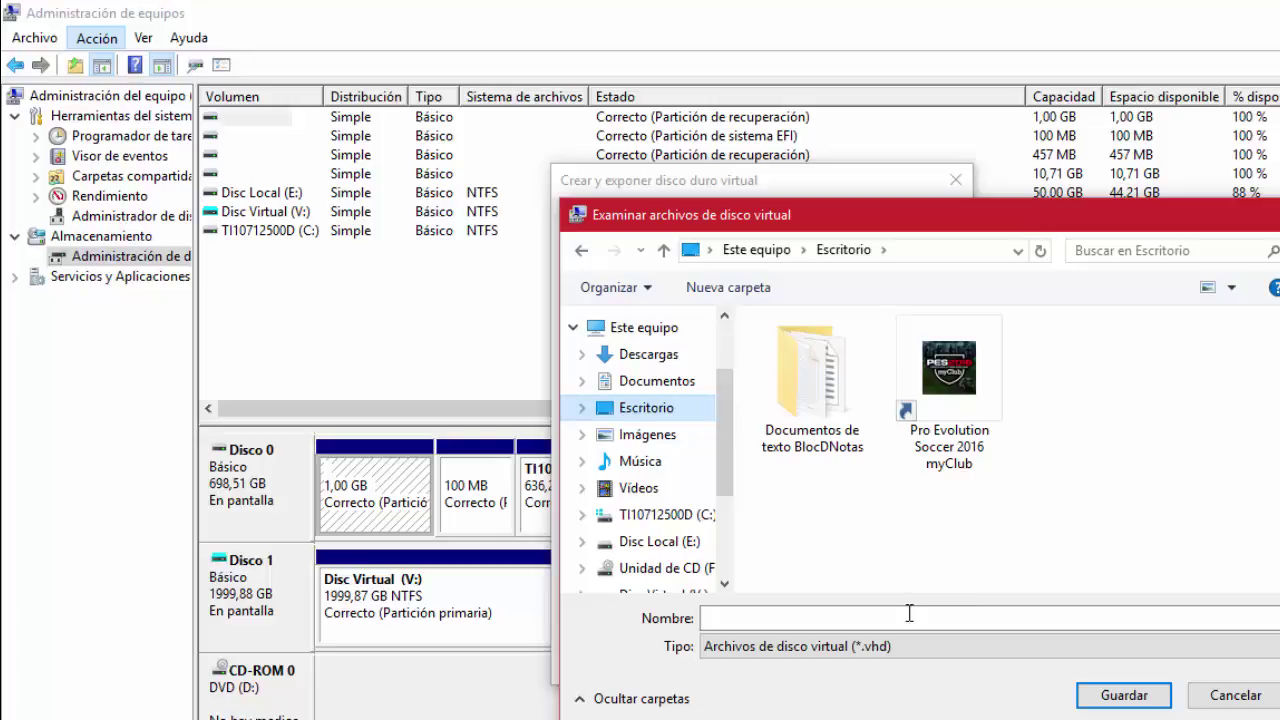
click(875, 617)
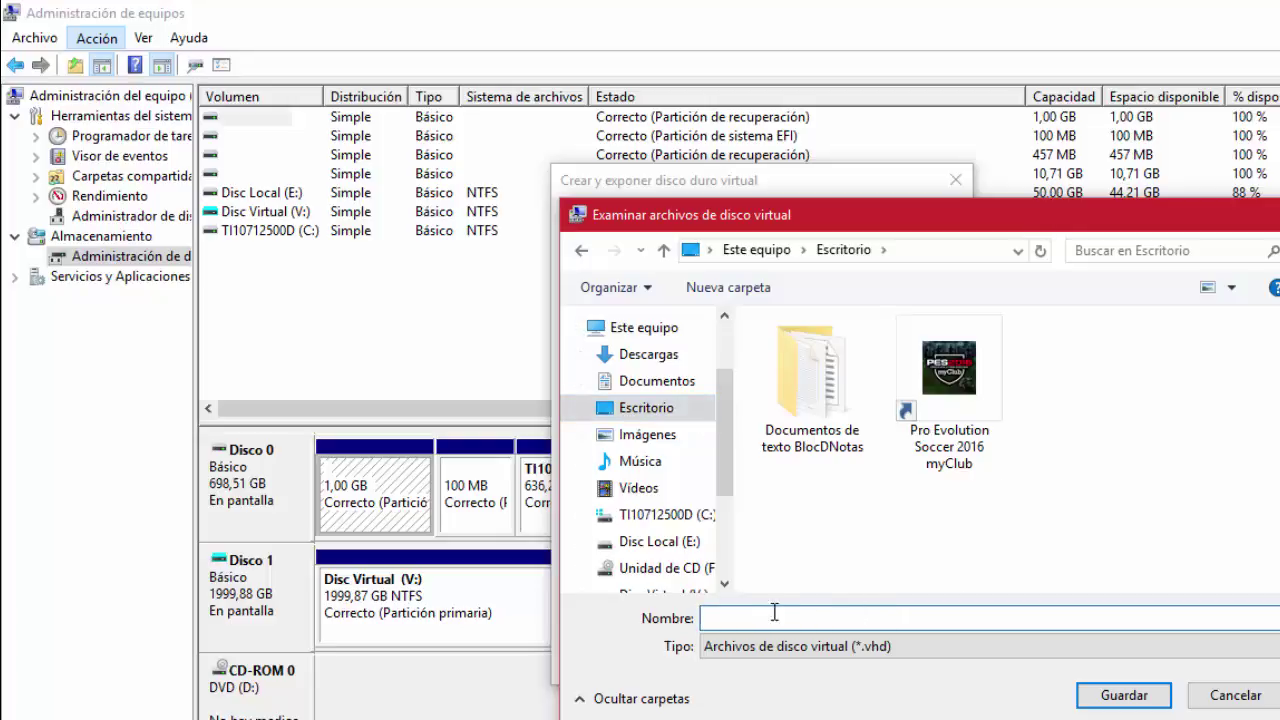
text(D)
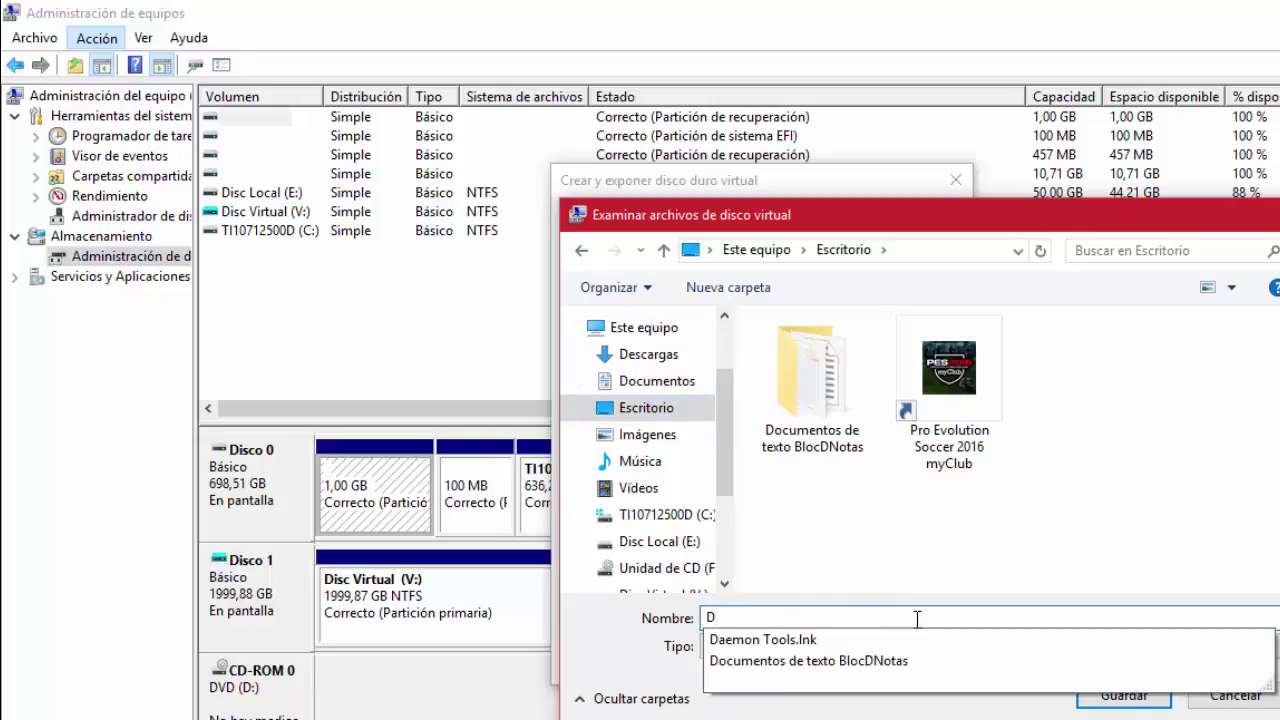
text(isco Virtual2)
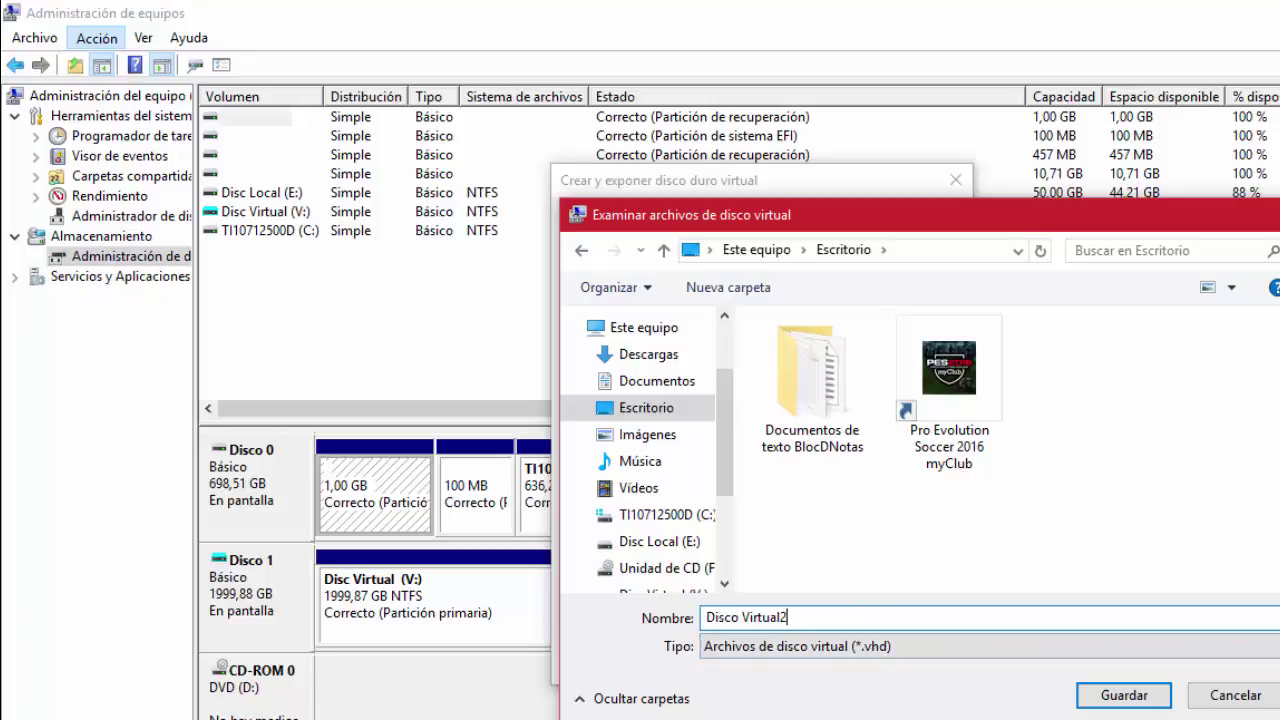
click(1126, 696)
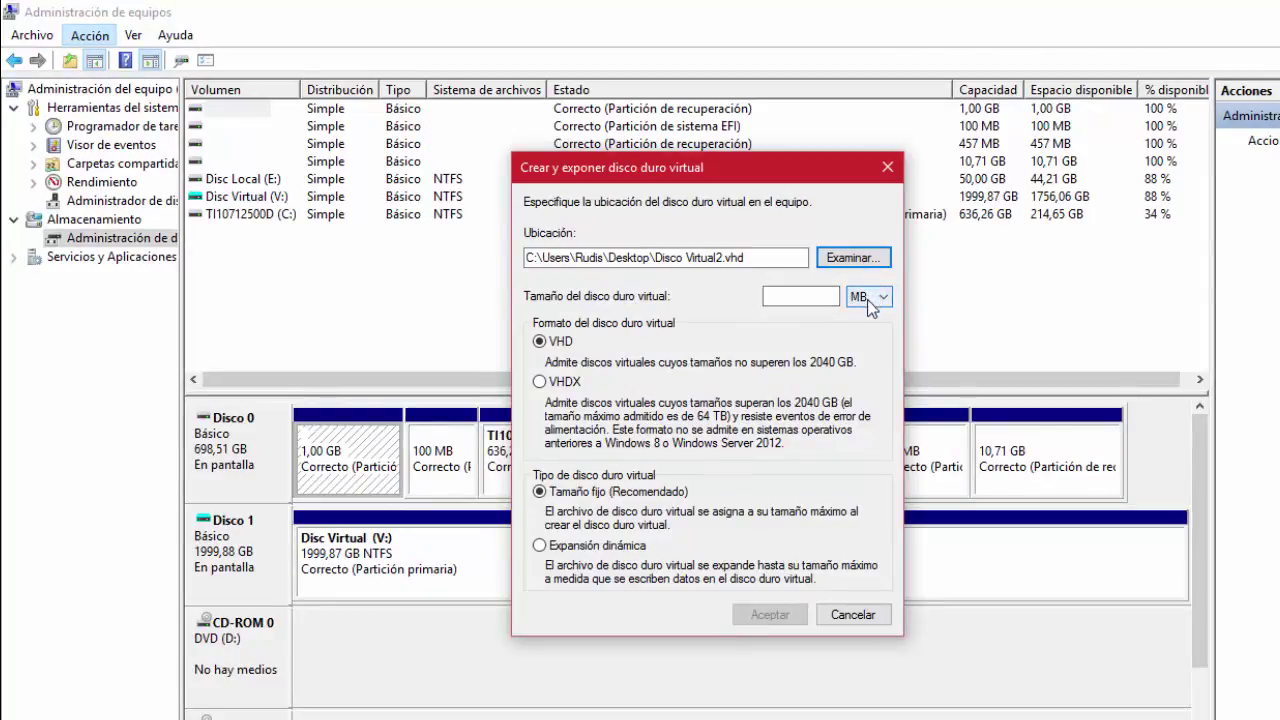
Set the virtual disk size to 10 GB, try the VHDX format, and return to the VHD format
click(878, 306)
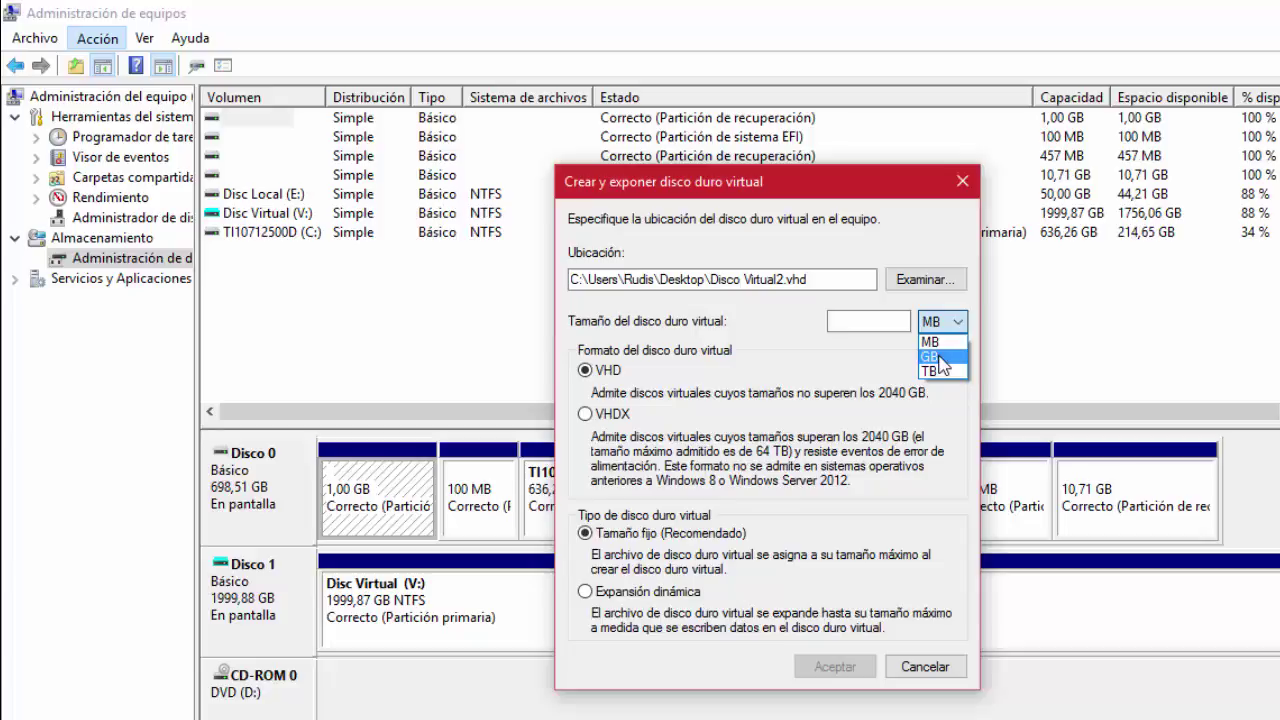
click(940, 357)
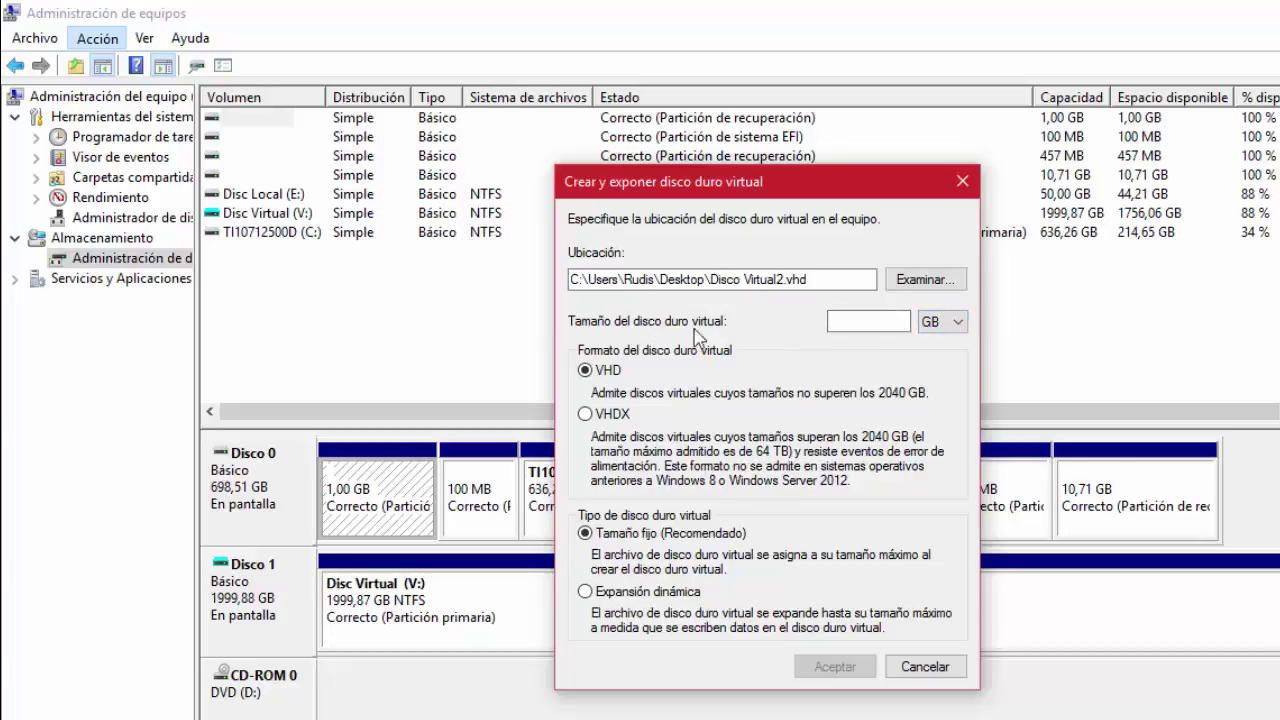
click(857, 320)
text(10)
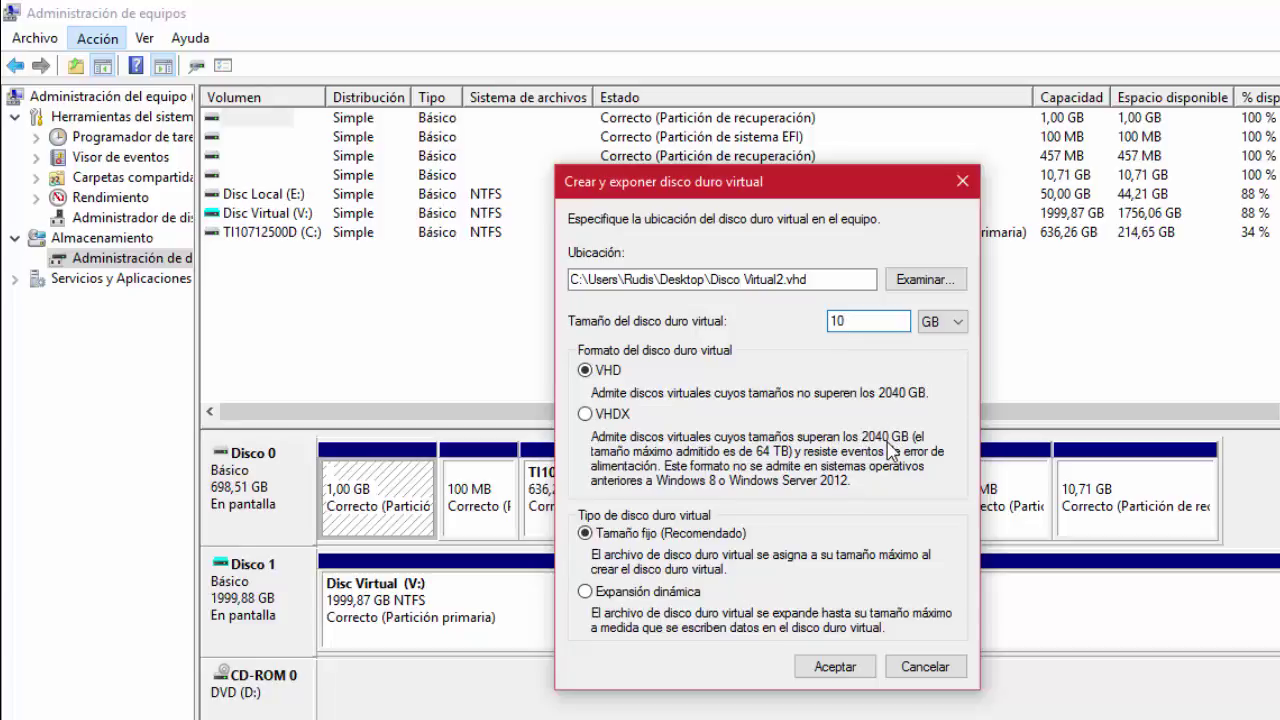
click(585, 414)
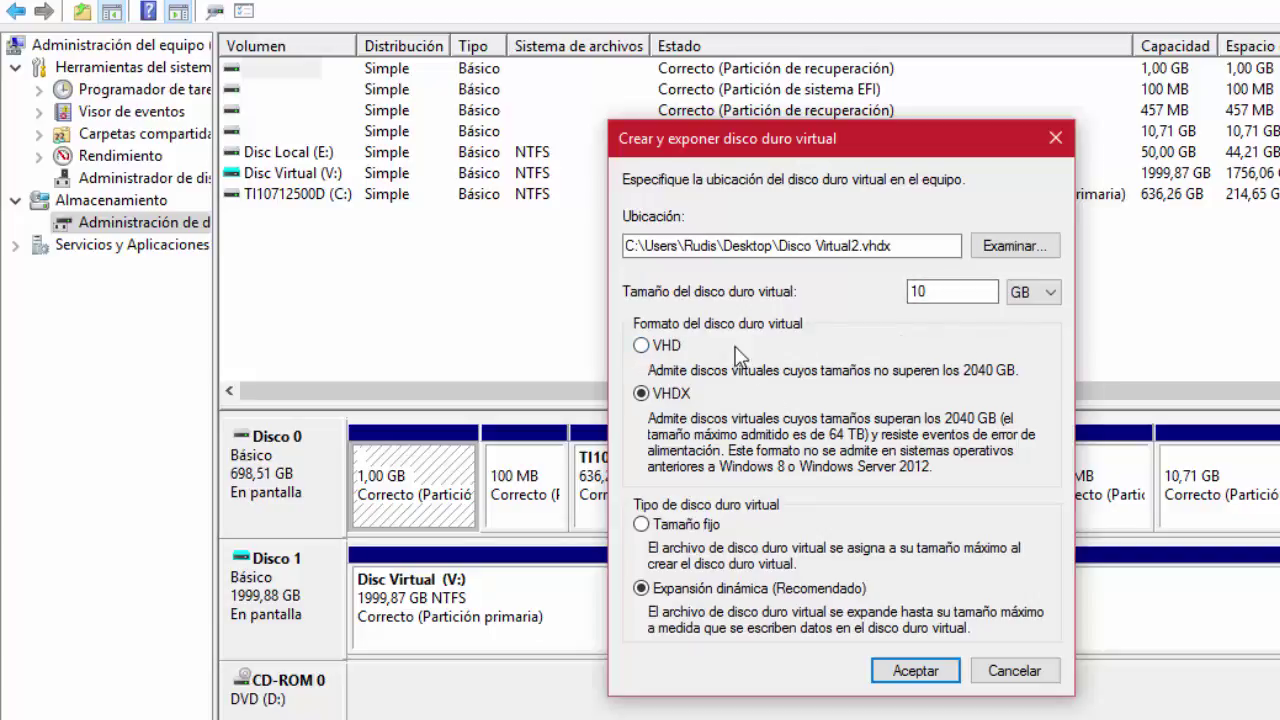
click(645, 345)
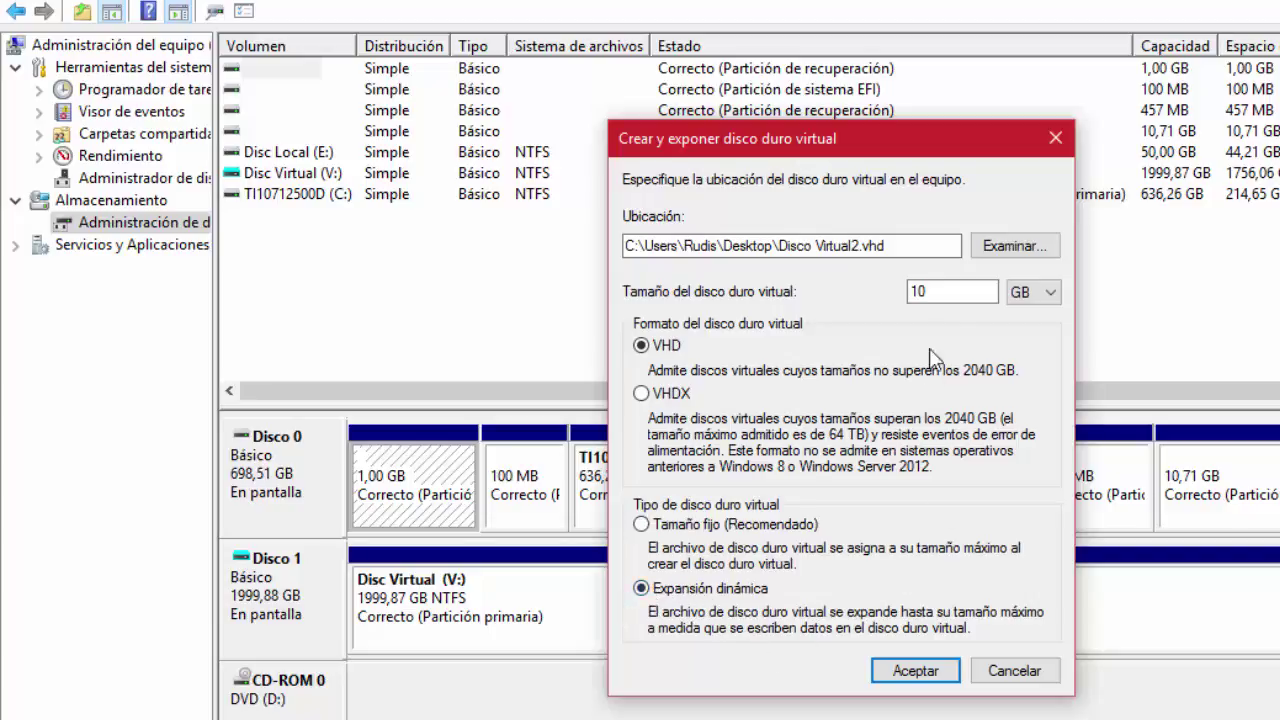
Set the virtual disk size to 5 GB and try the Tamaño fijo and Expansión dinámica disk types
click(968, 292)
key(BackSpace)
key(BackSpace)
text(5)
click(904, 344)
click(672, 589)
click(643, 526)
click(709, 597)
Try a size of 300 GB with the Tamaño fijo disk type, and clear the size value
click(954, 292)
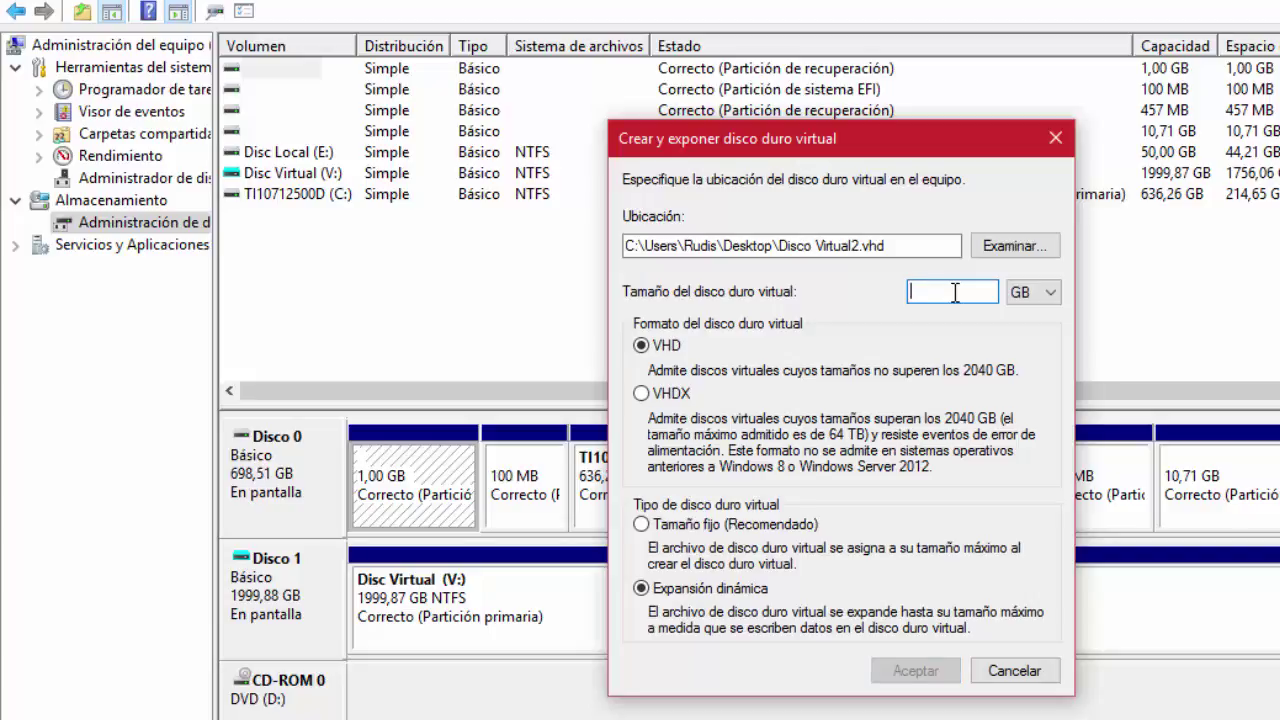
text(300)
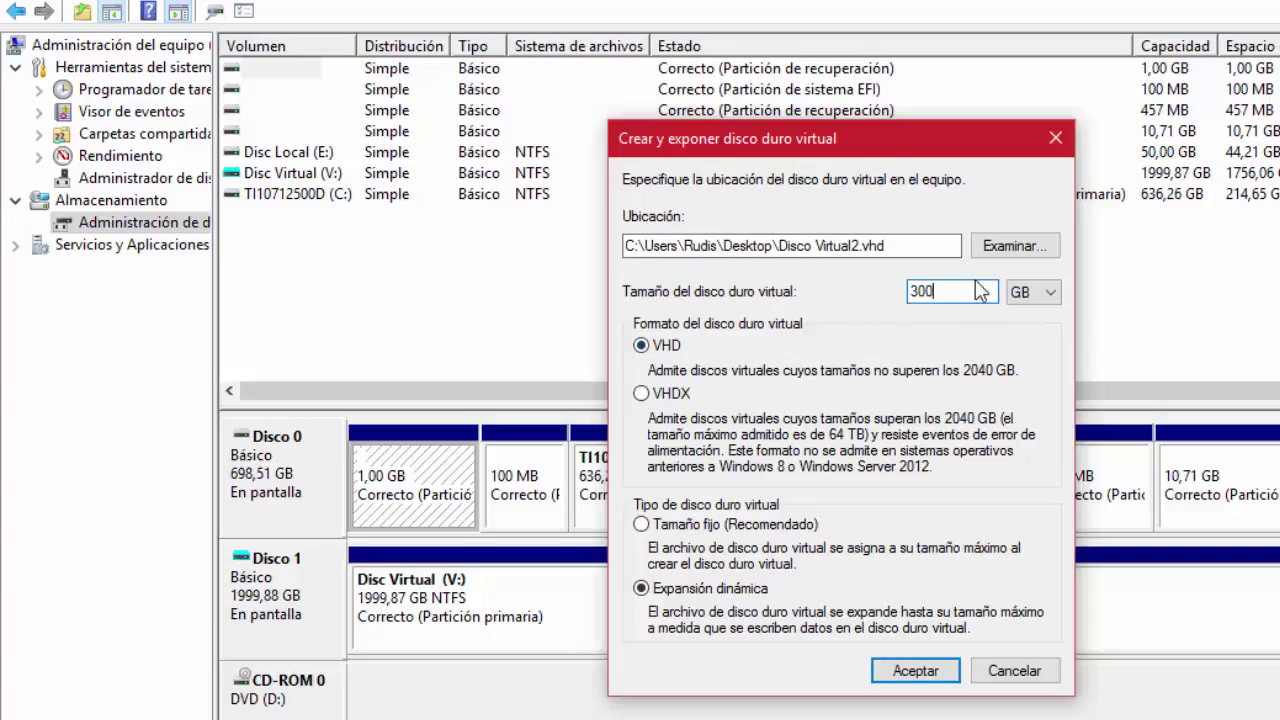
click(724, 524)
click(976, 292)
key(BackSpace)
key(BackSpace)
key(BackSpace)
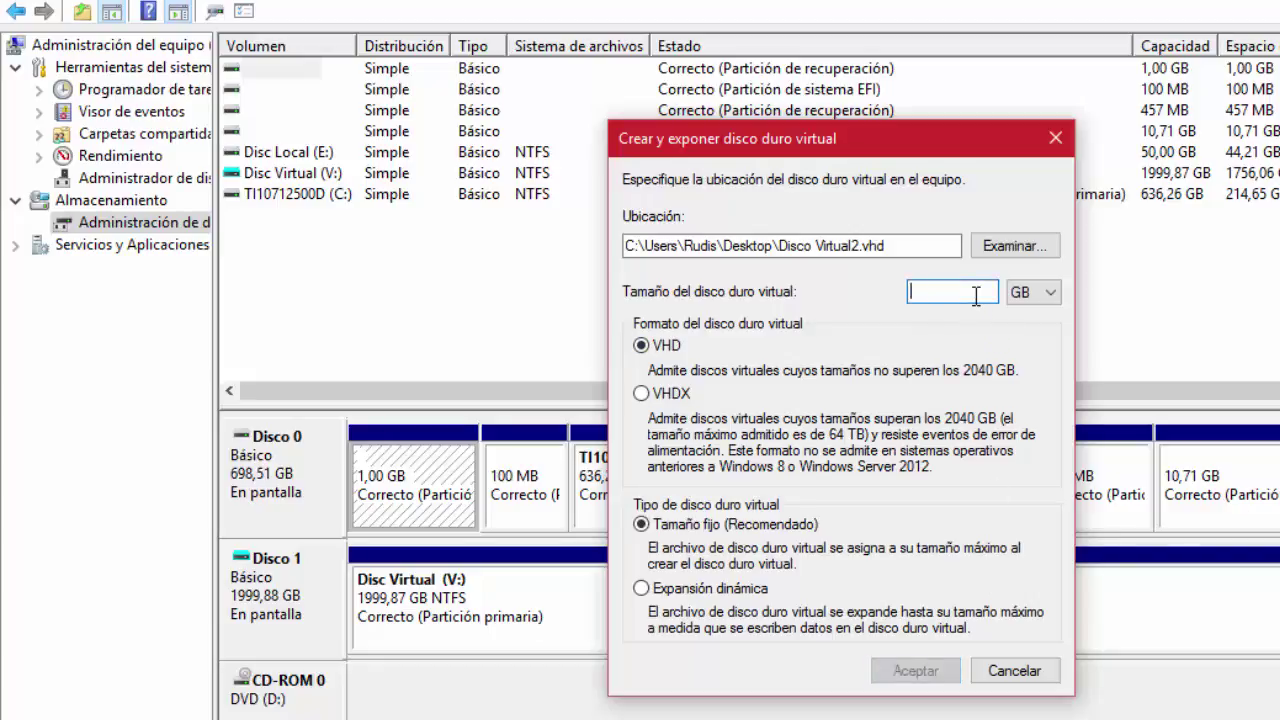
Set the size to 5 GB with the Expansión dinámica type and create the virtual hard disk
text(5)
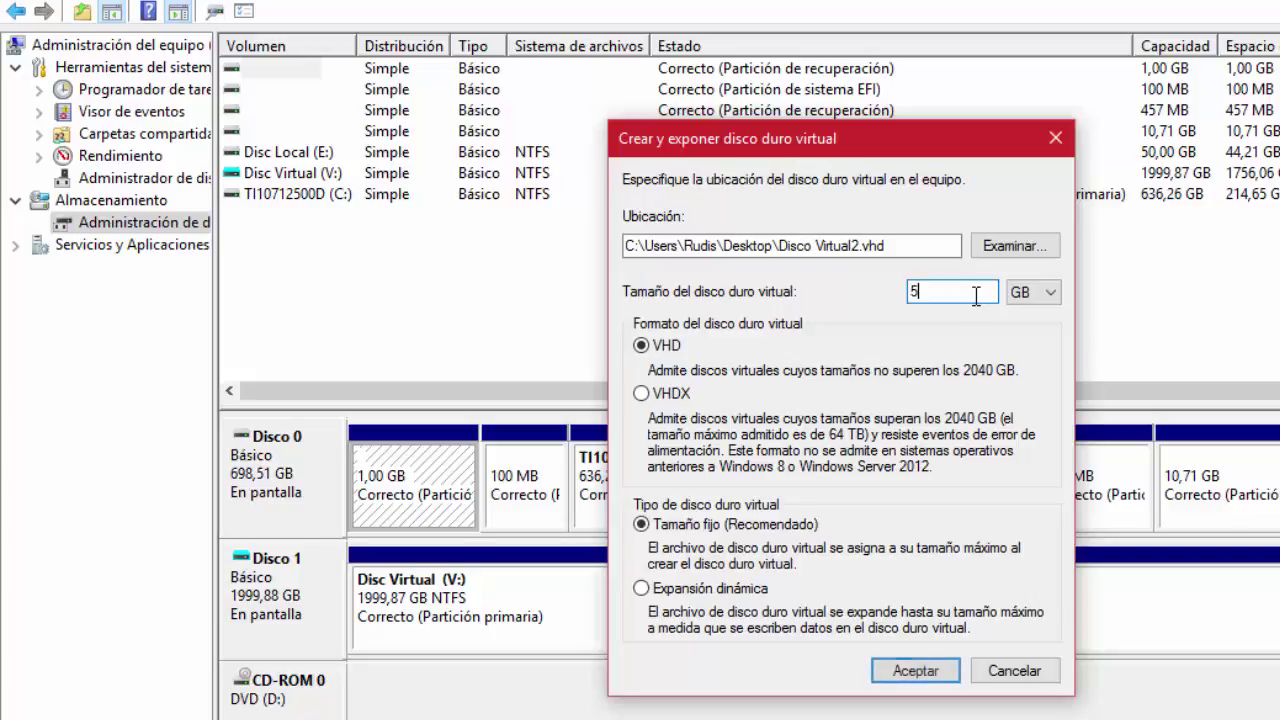
click(641, 589)
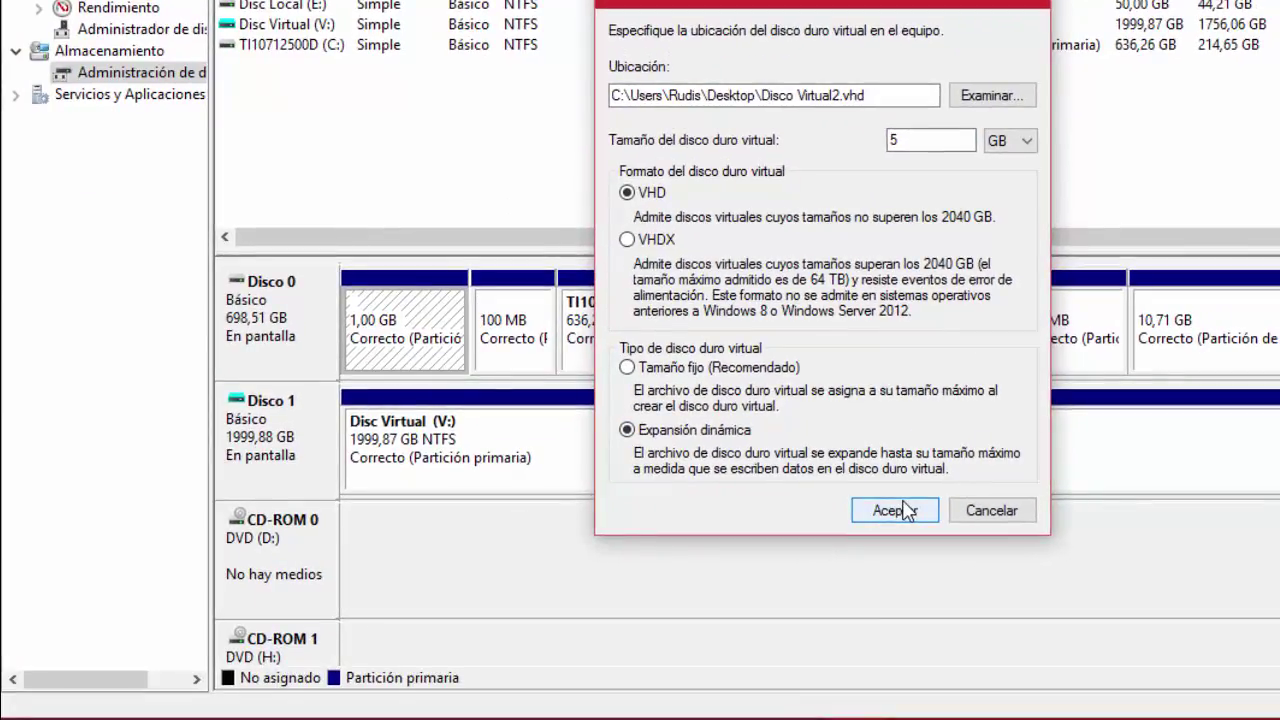
click(915, 671)
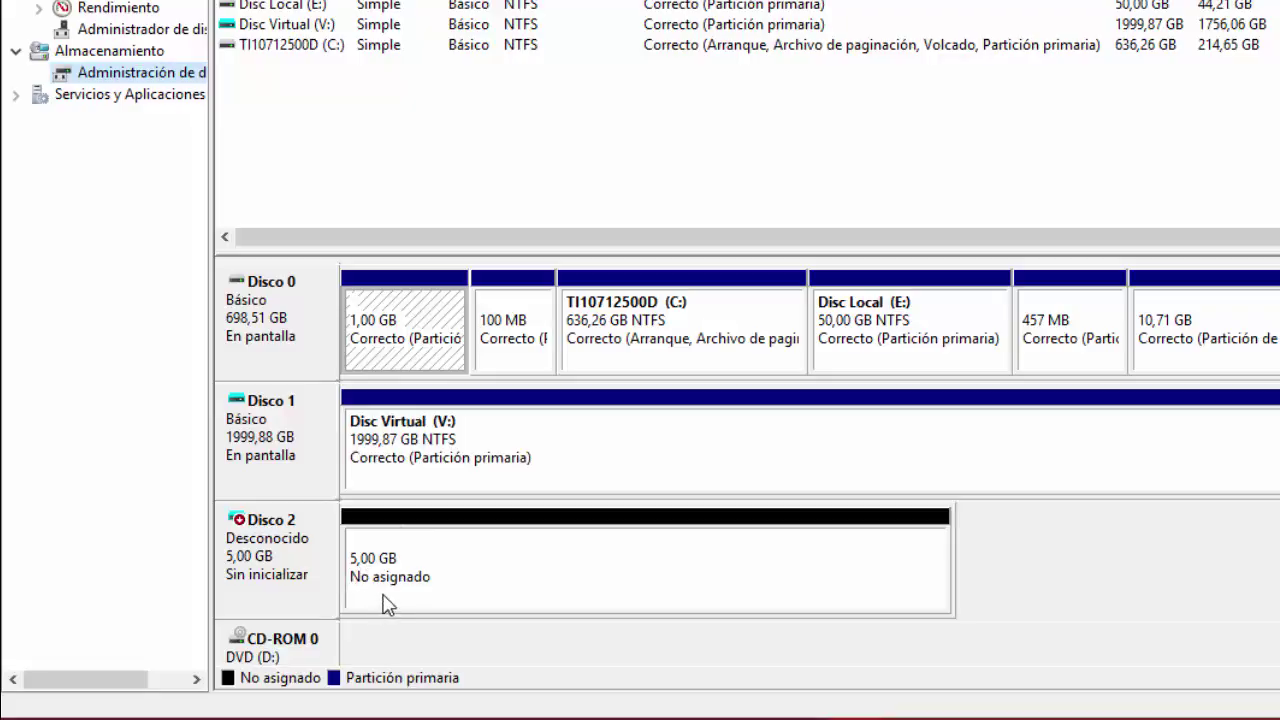
Initialize Disco 2 with the GPT (Tabla de particiones GUID) partition style, after trying the MBR option
click(255, 563)
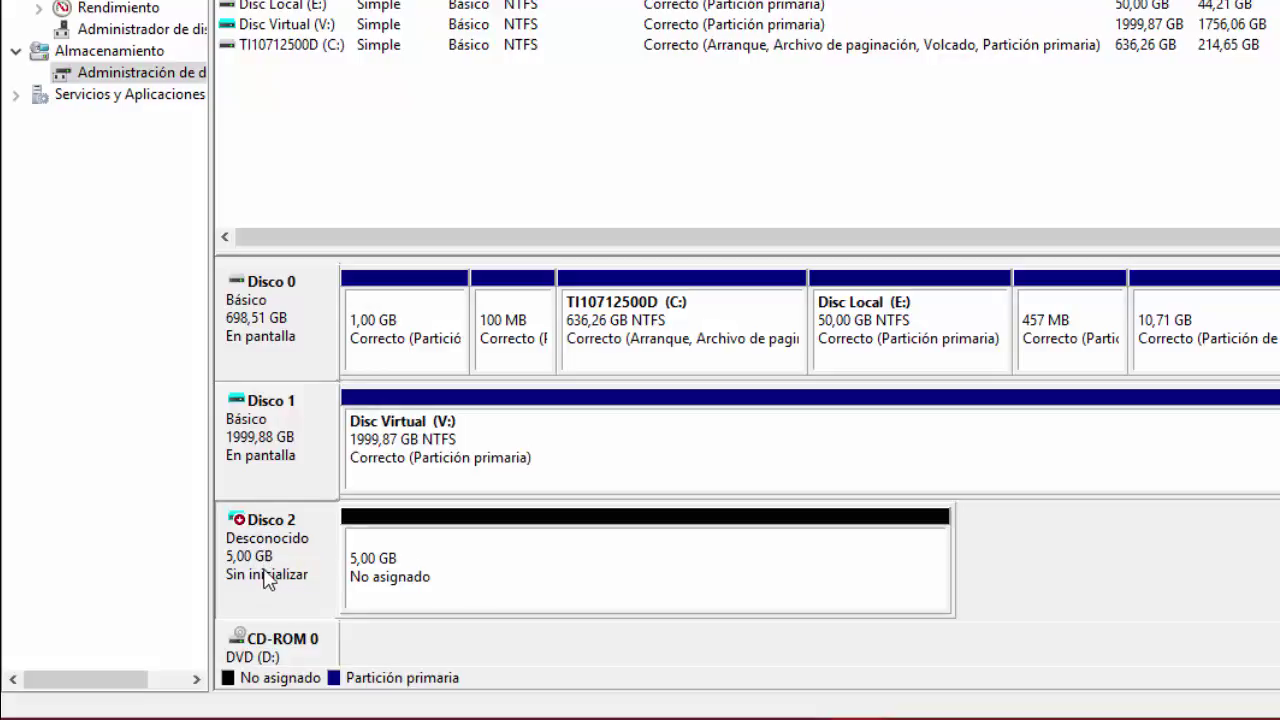
right_click(265, 578)
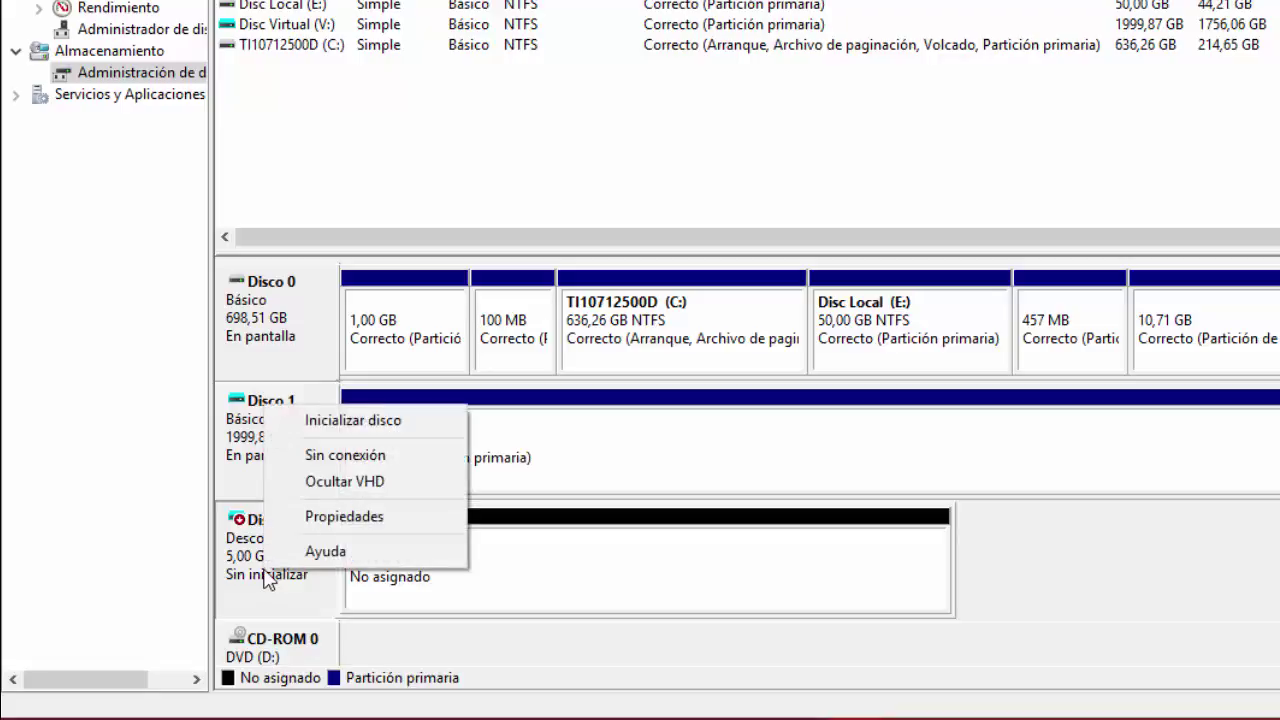
click(337, 430)
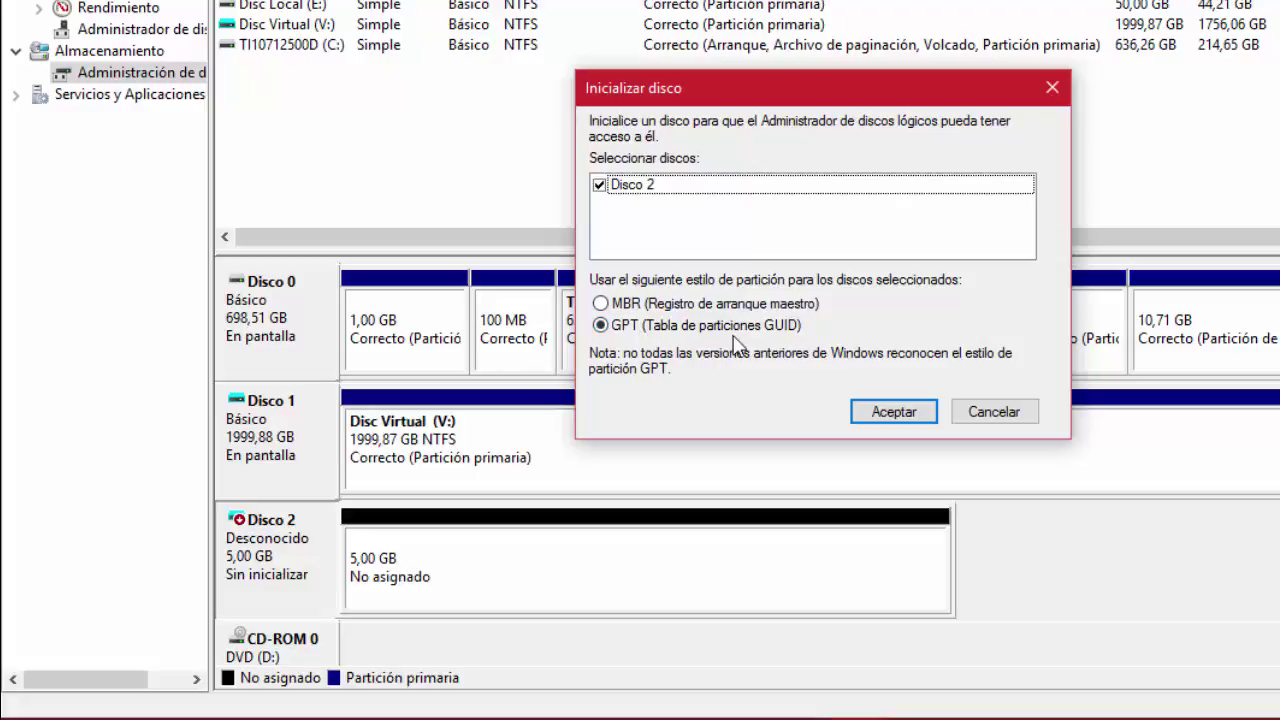
click(601, 304)
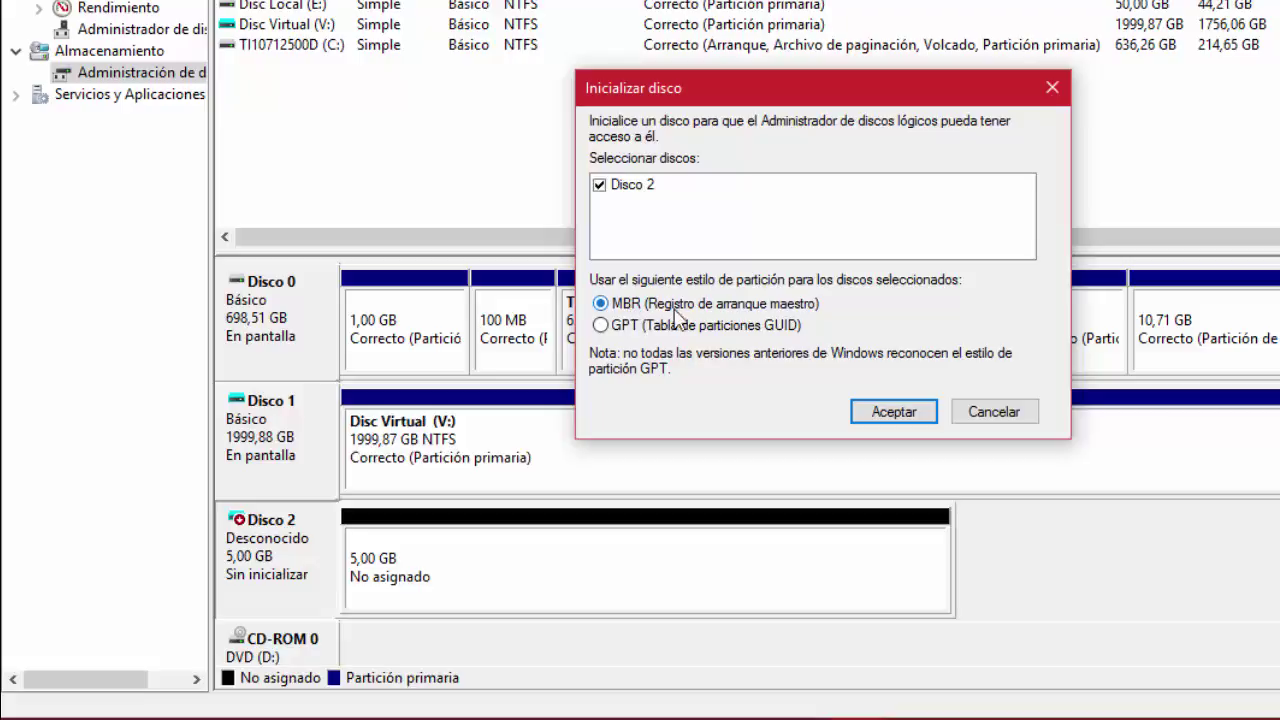
click(731, 326)
click(893, 410)
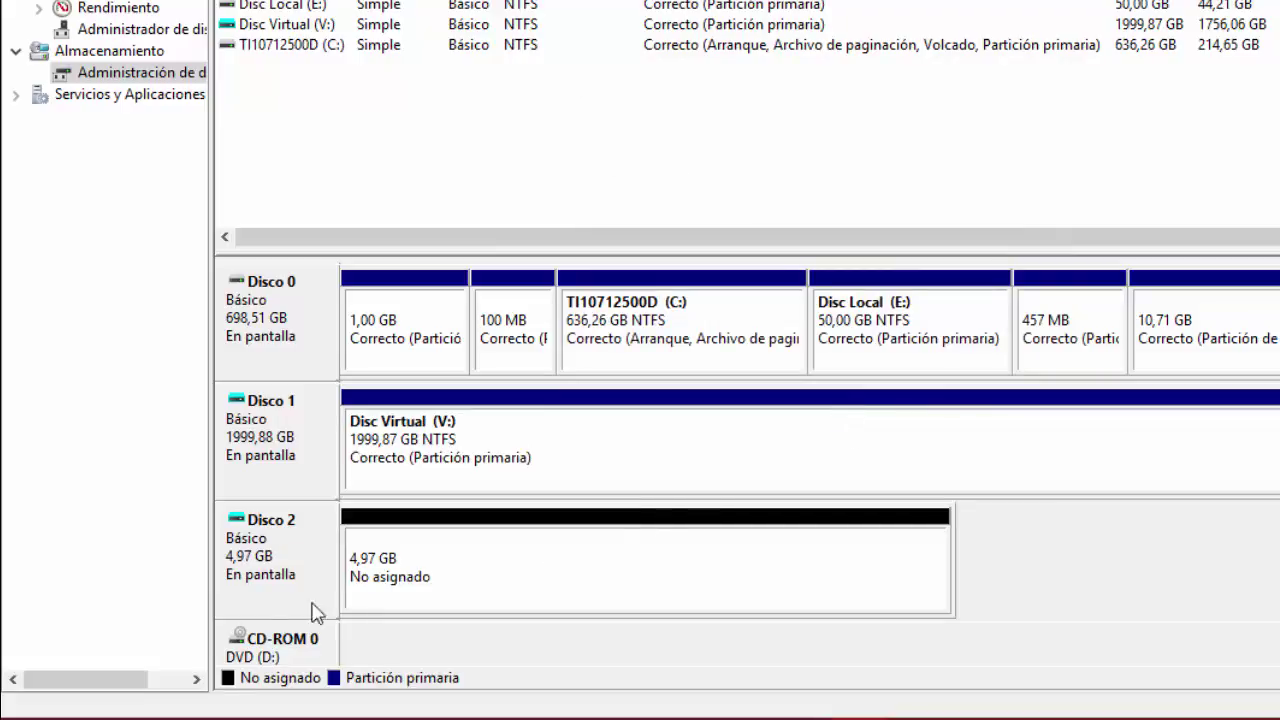
Start a new simple volume on the unallocated space of Disco 2, using the full 5086 MB
click(266, 558)
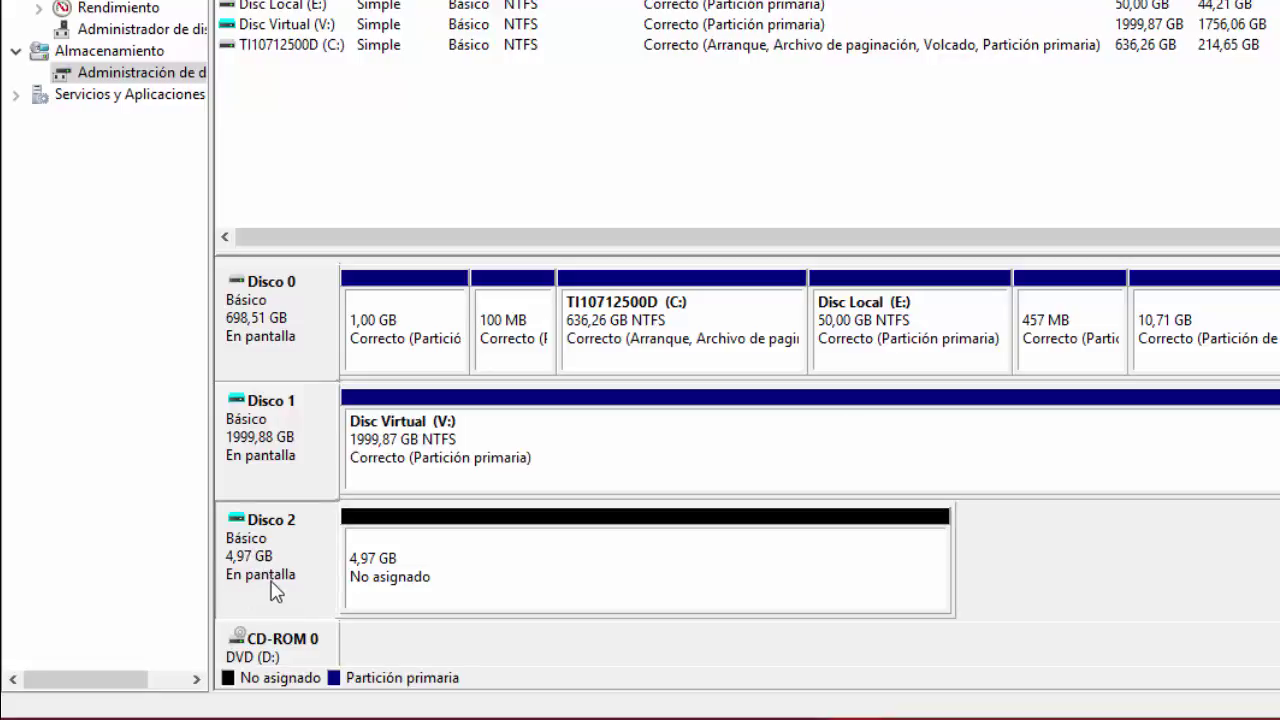
click(402, 582)
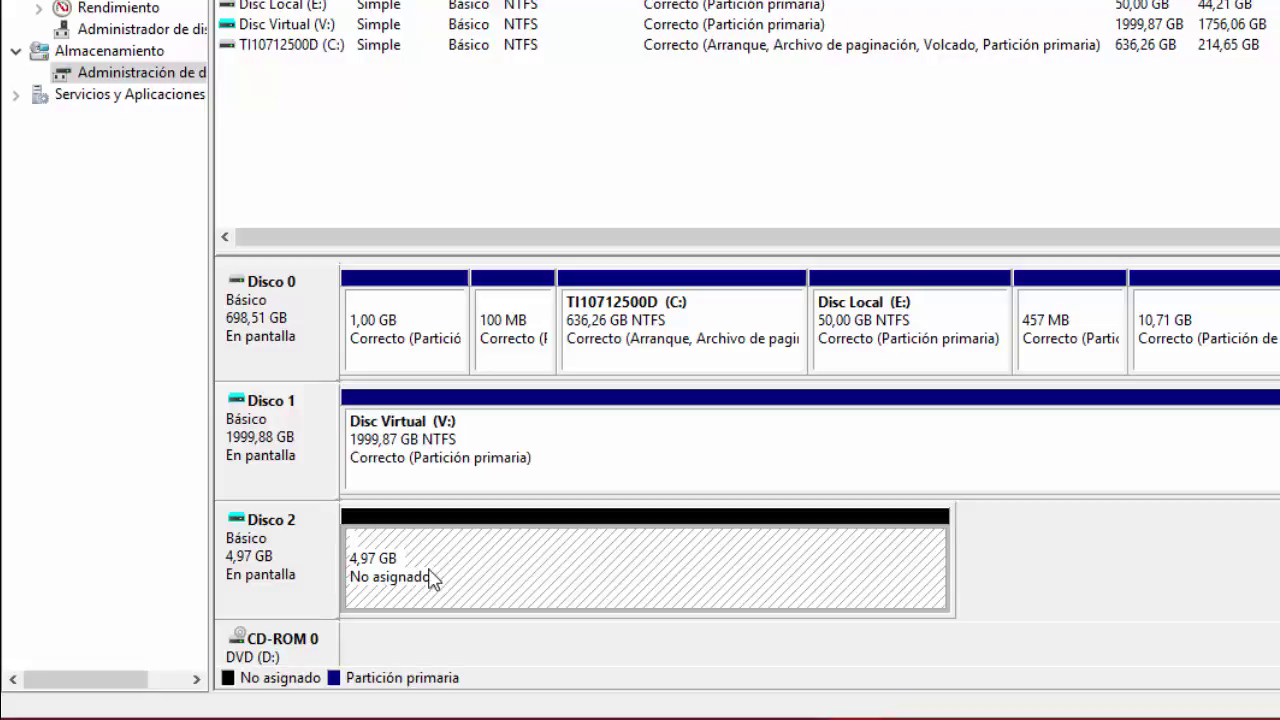
right_click(387, 589)
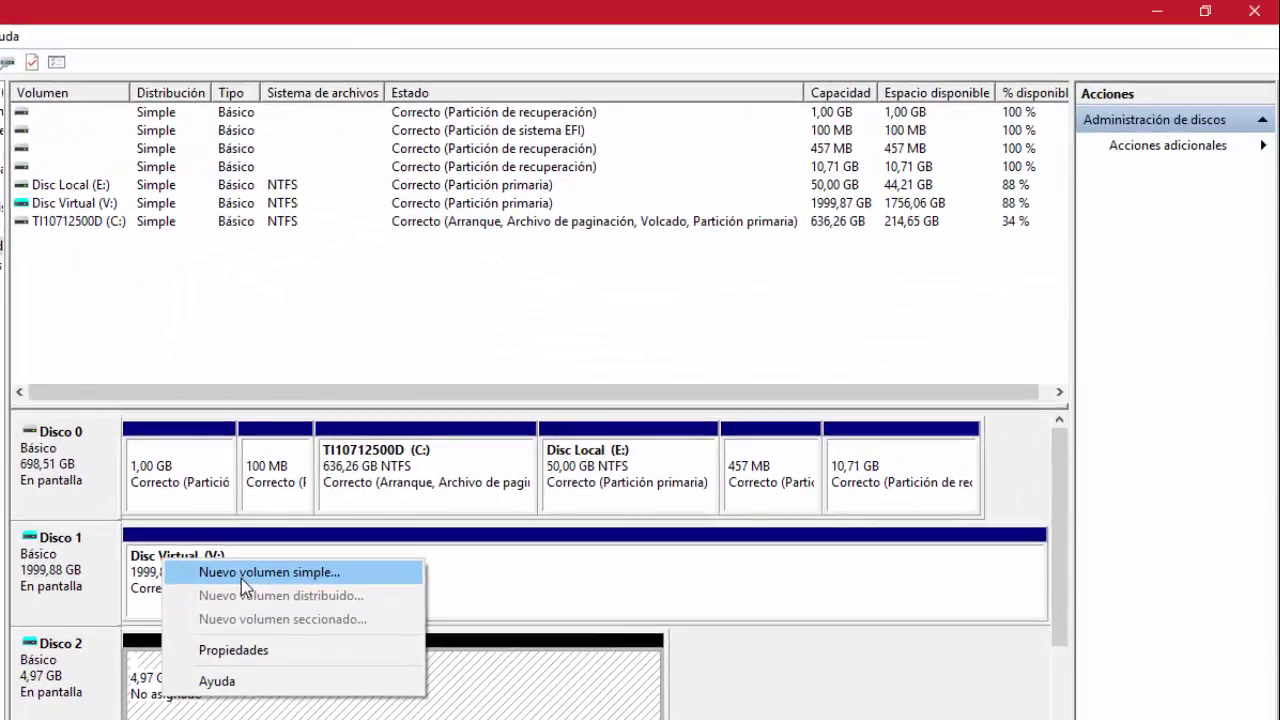
click(241, 574)
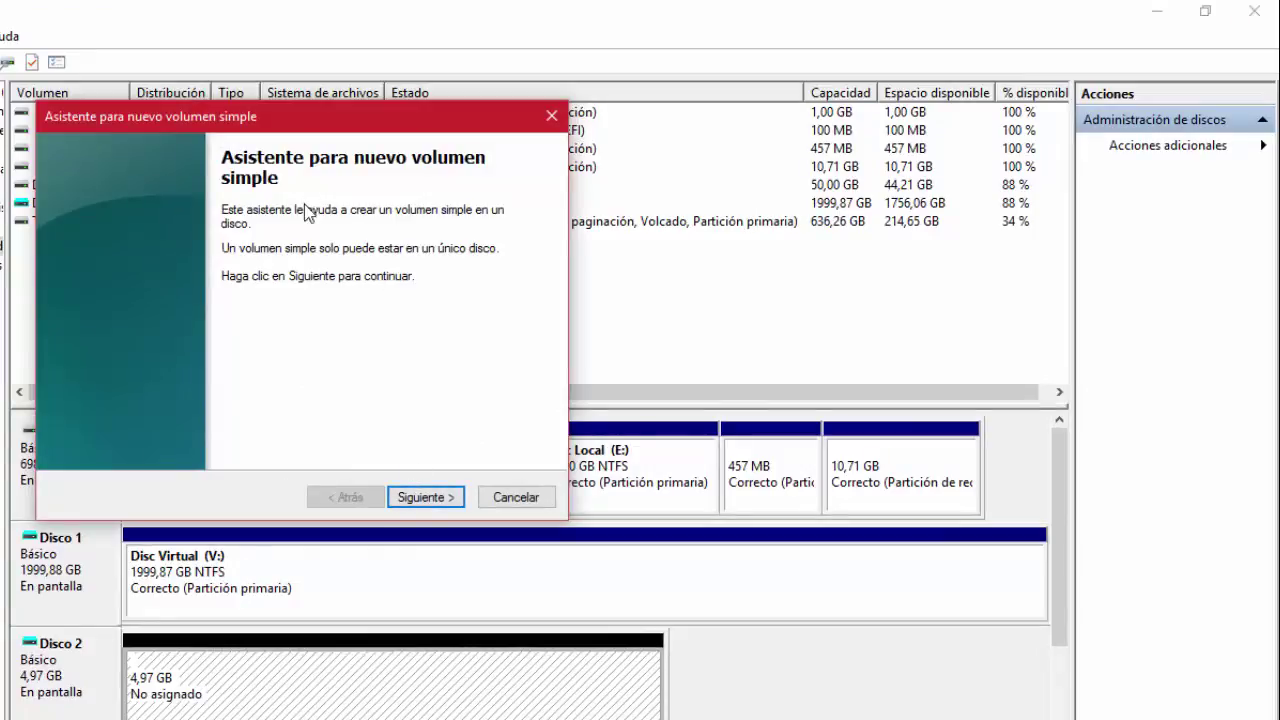
click(429, 500)
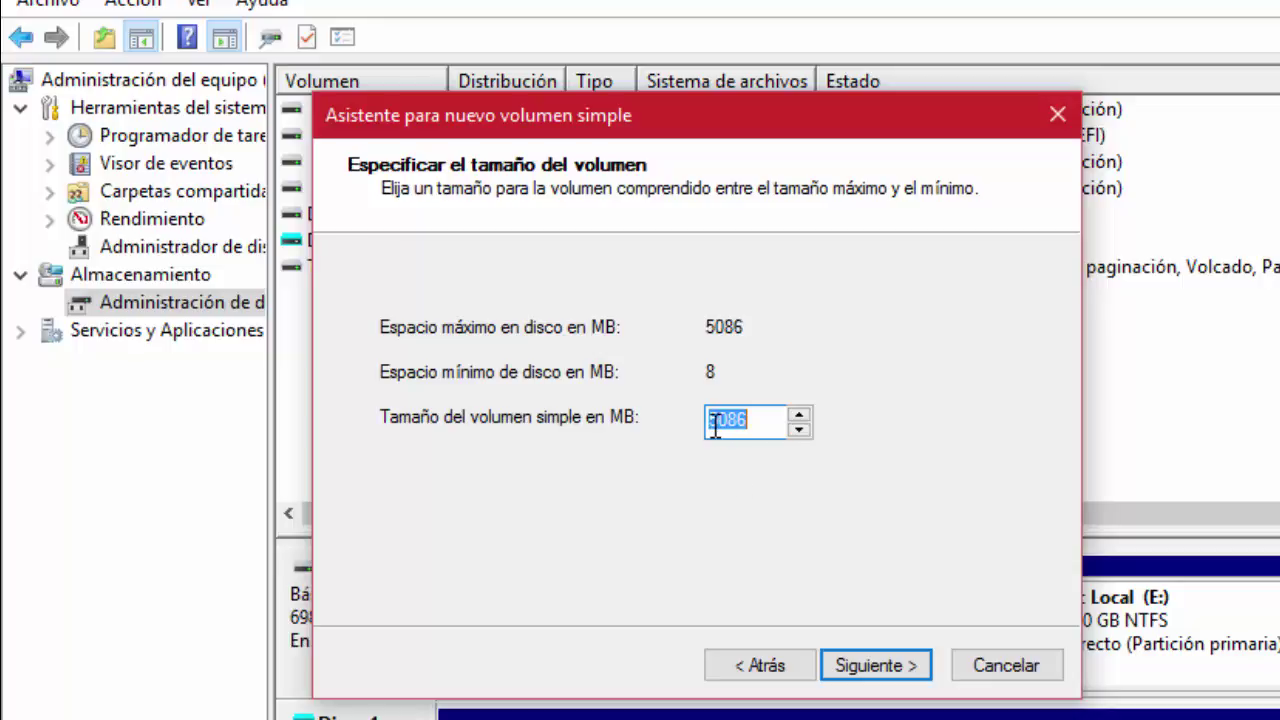
click(750, 426)
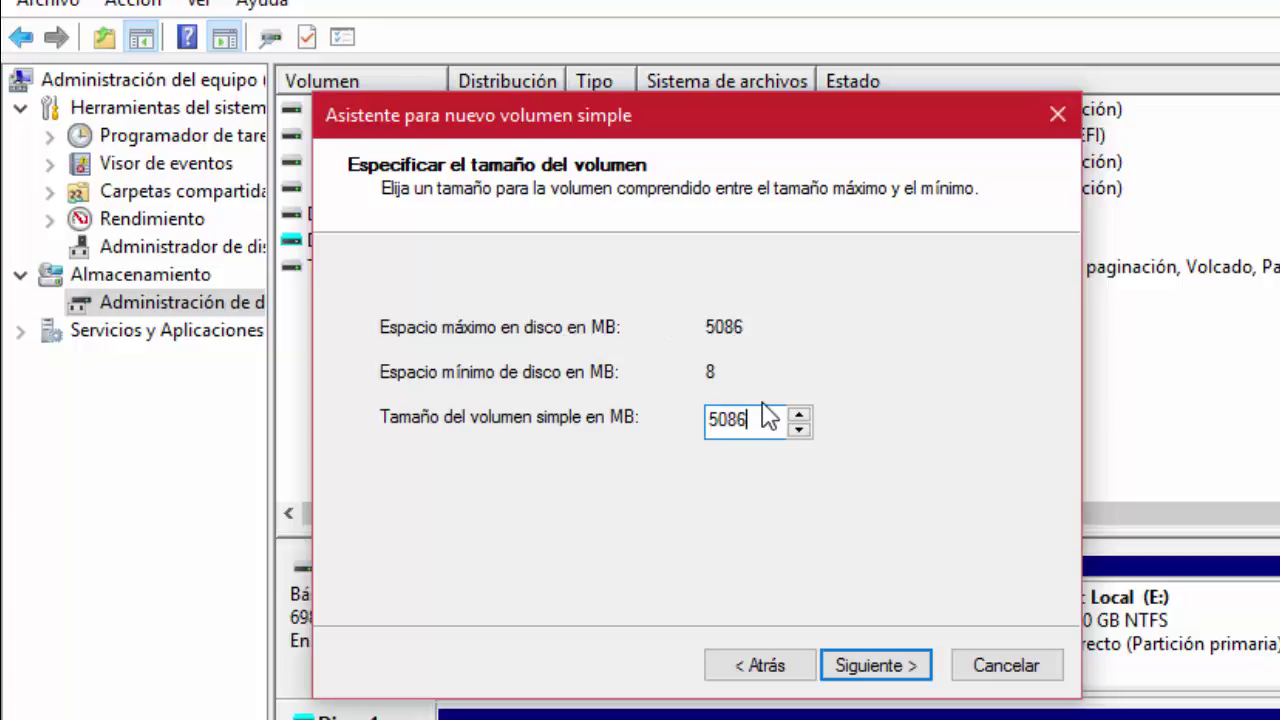
click(884, 668)
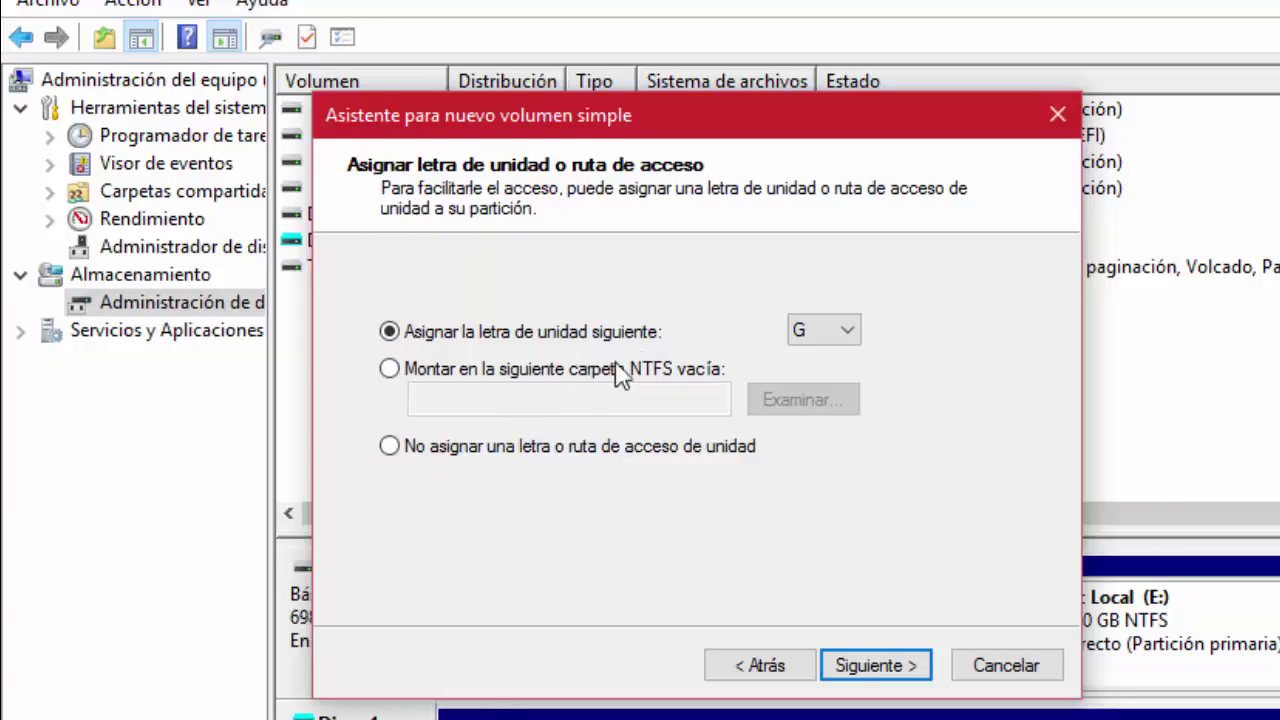
Assign drive letter Z to the new volume and continue to the format settings
click(838, 330)
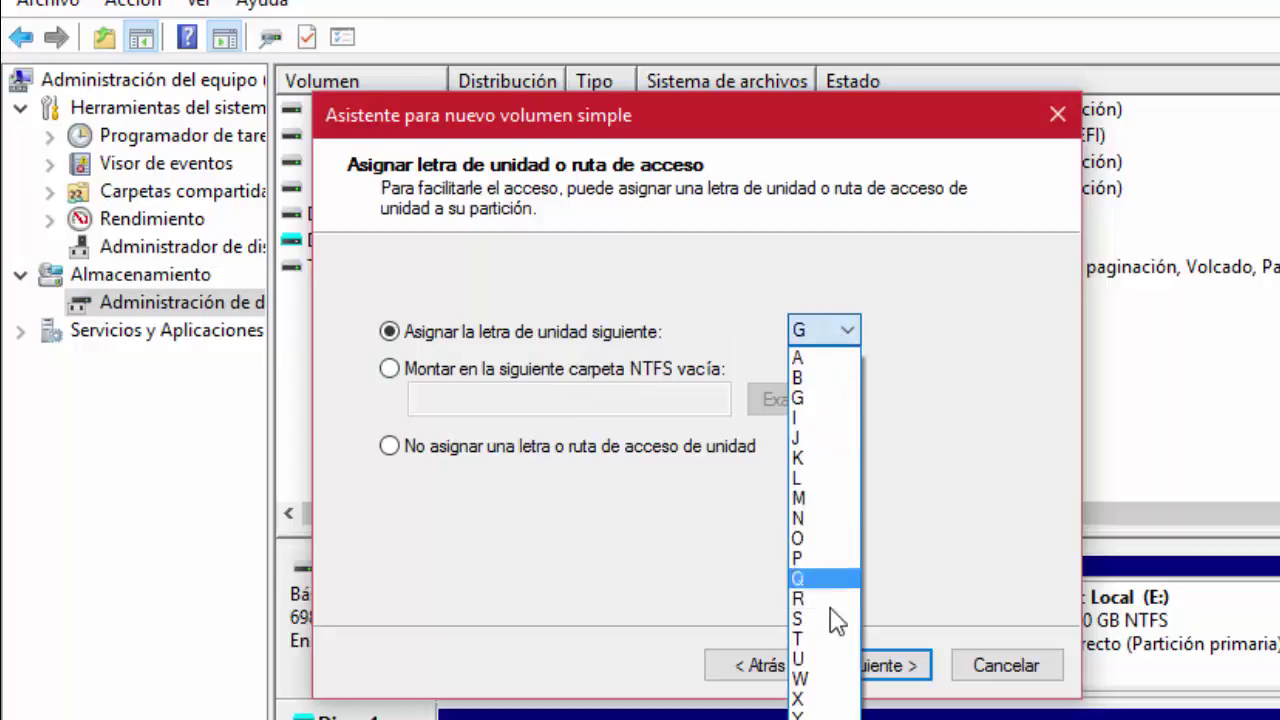
click(838, 331)
click(838, 331)
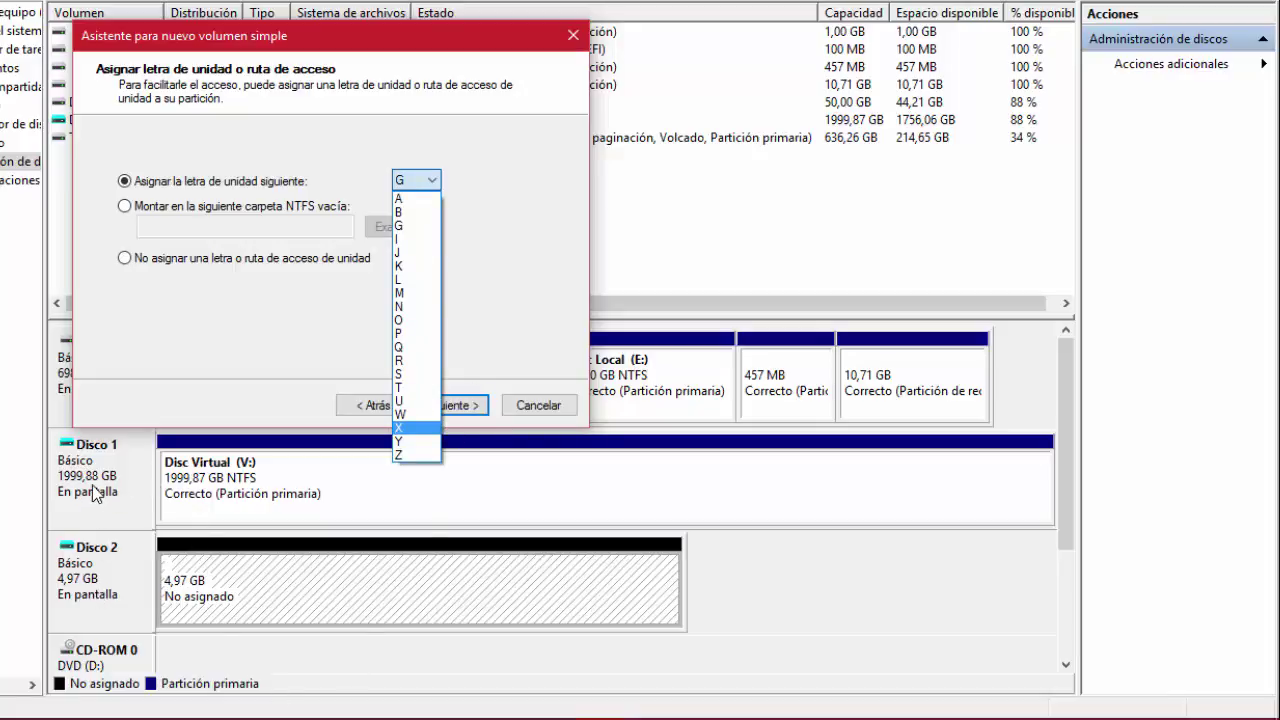
click(401, 456)
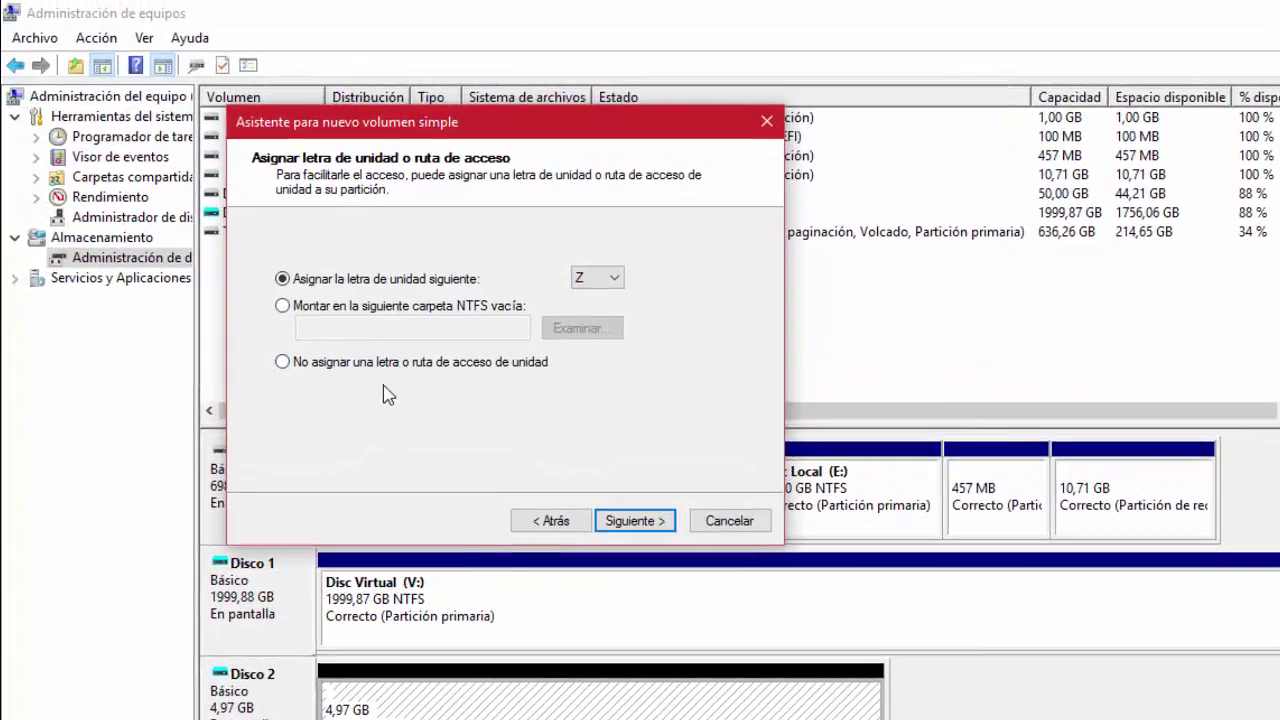
click(648, 524)
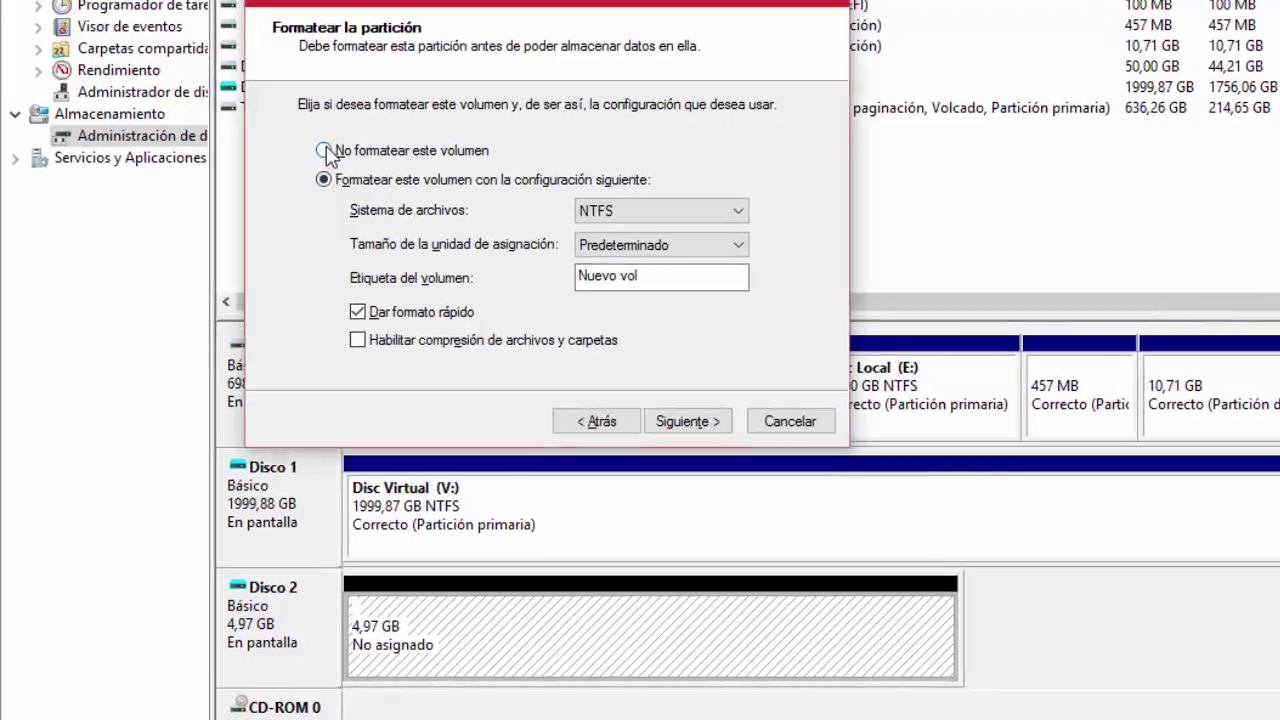
Try the no-format option, and choose to format the volume as NTFS with the Predeterminado allocation unit size
click(325, 151)
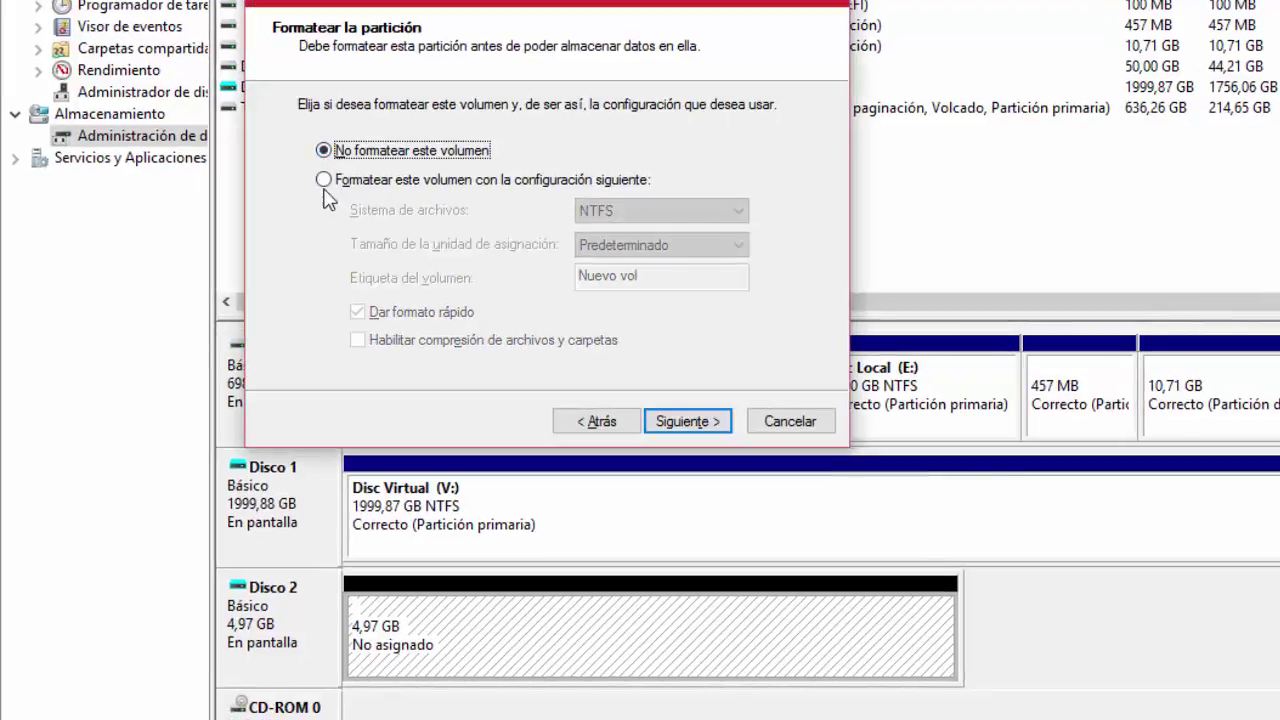
click(323, 180)
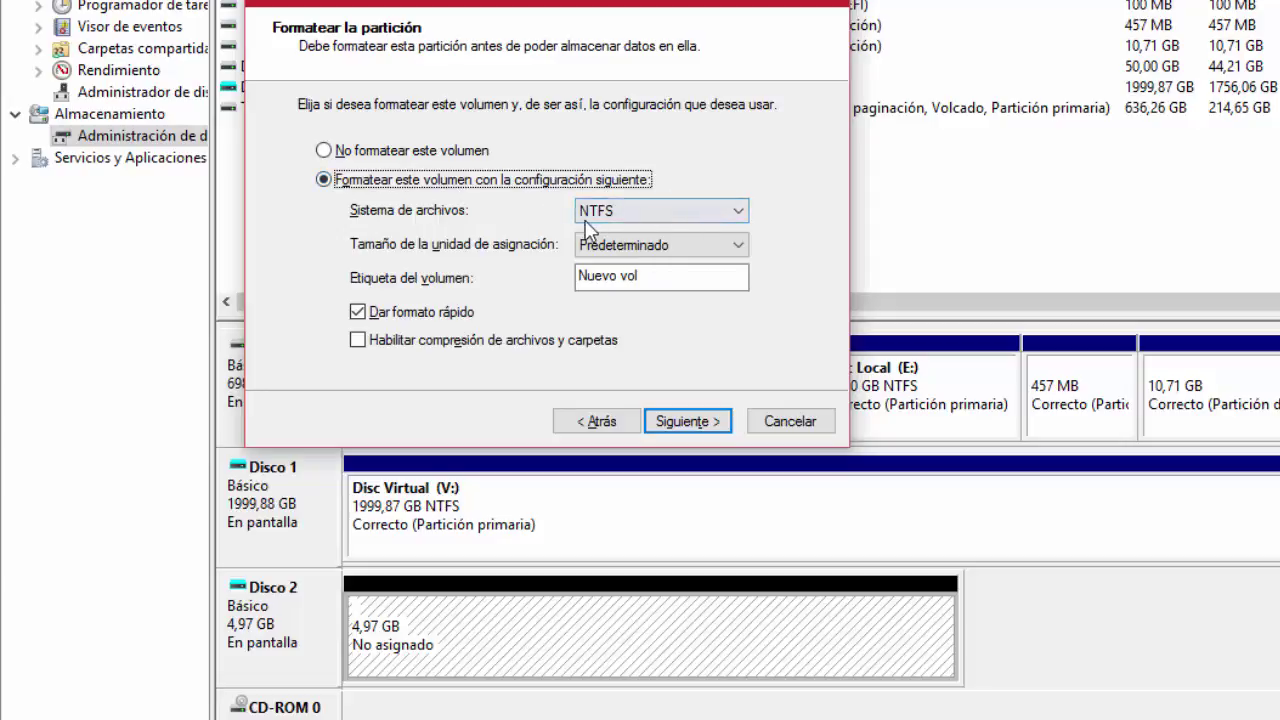
click(622, 220)
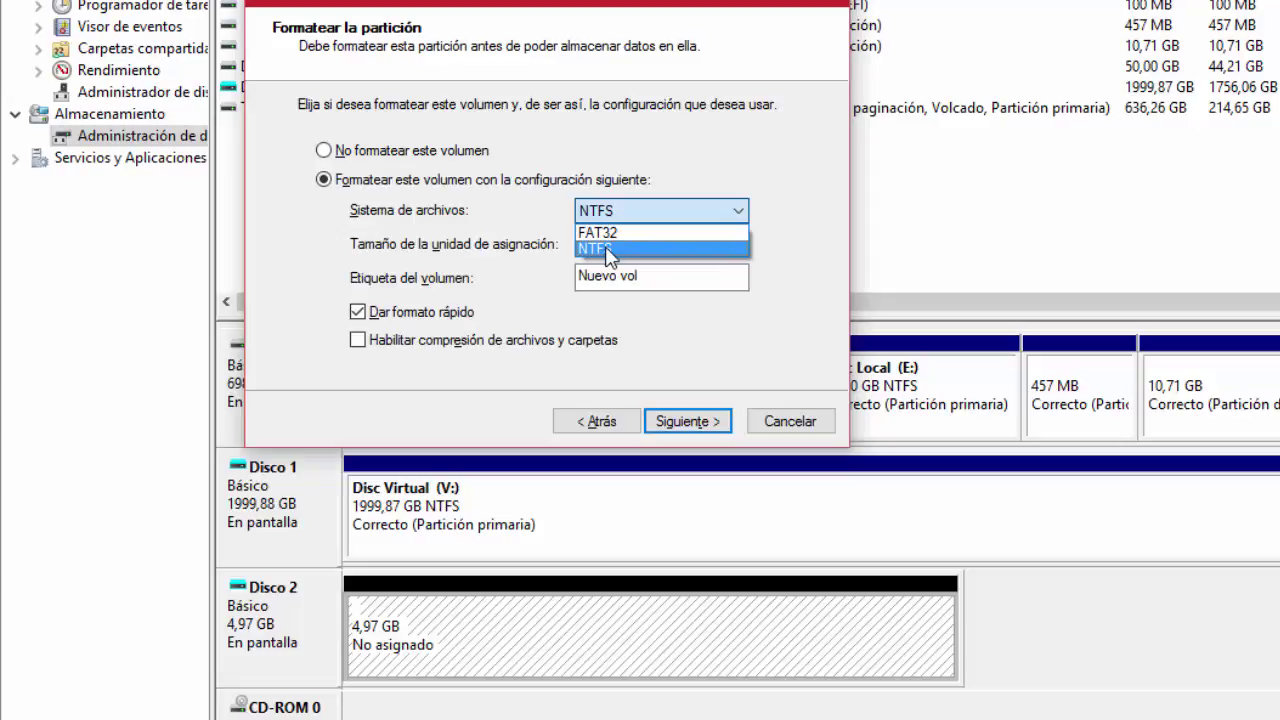
click(607, 252)
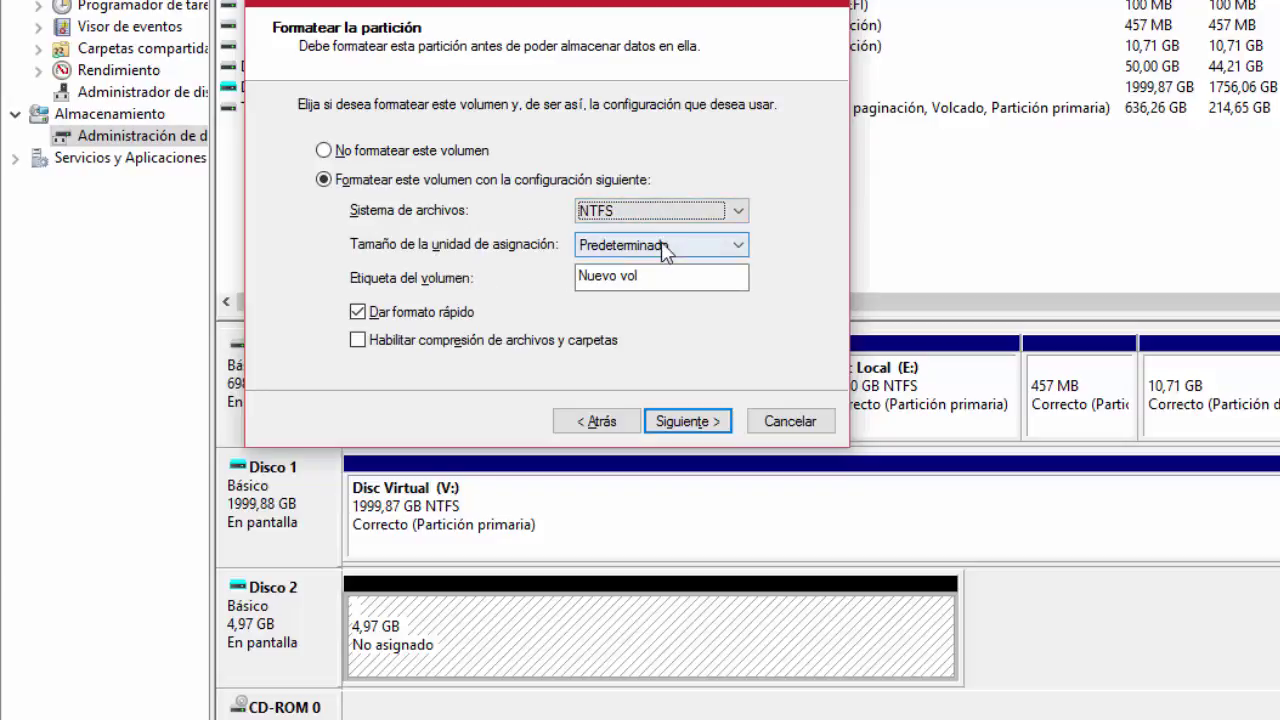
click(716, 248)
click(720, 250)
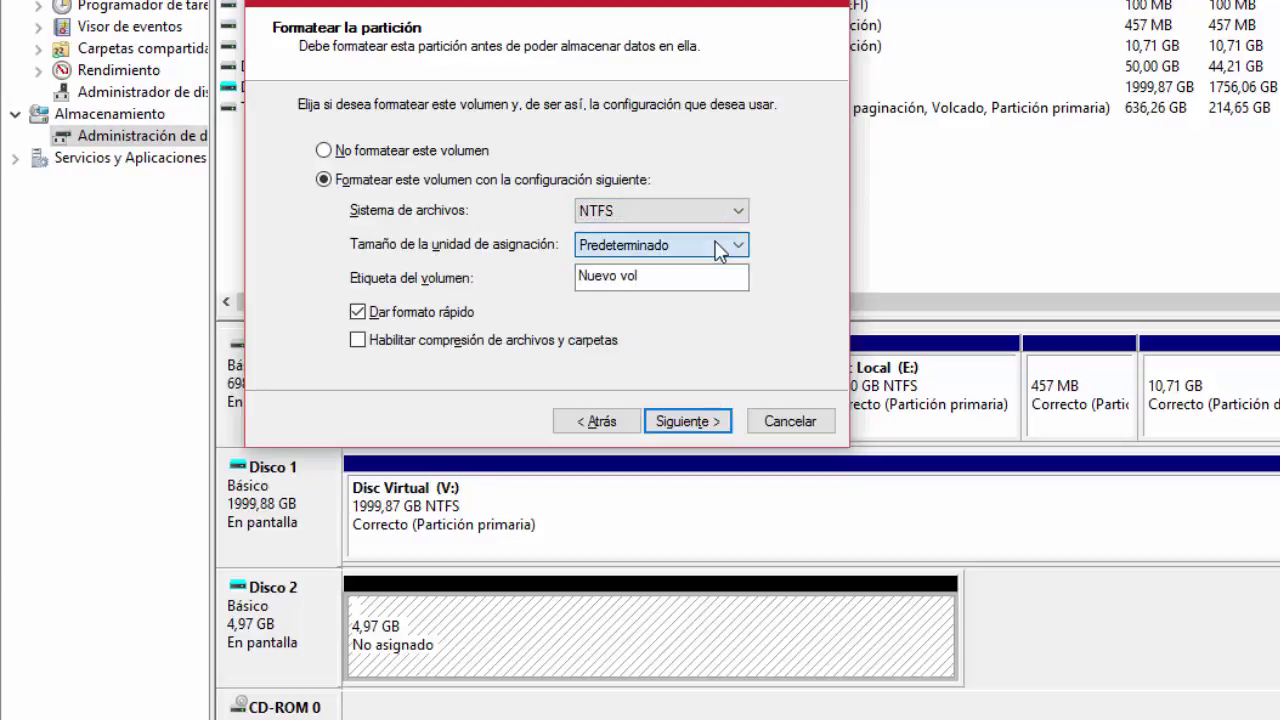
Label the volume Disco virtual2, keep quick format enabled, and finish creating the simple volume
click(626, 276)
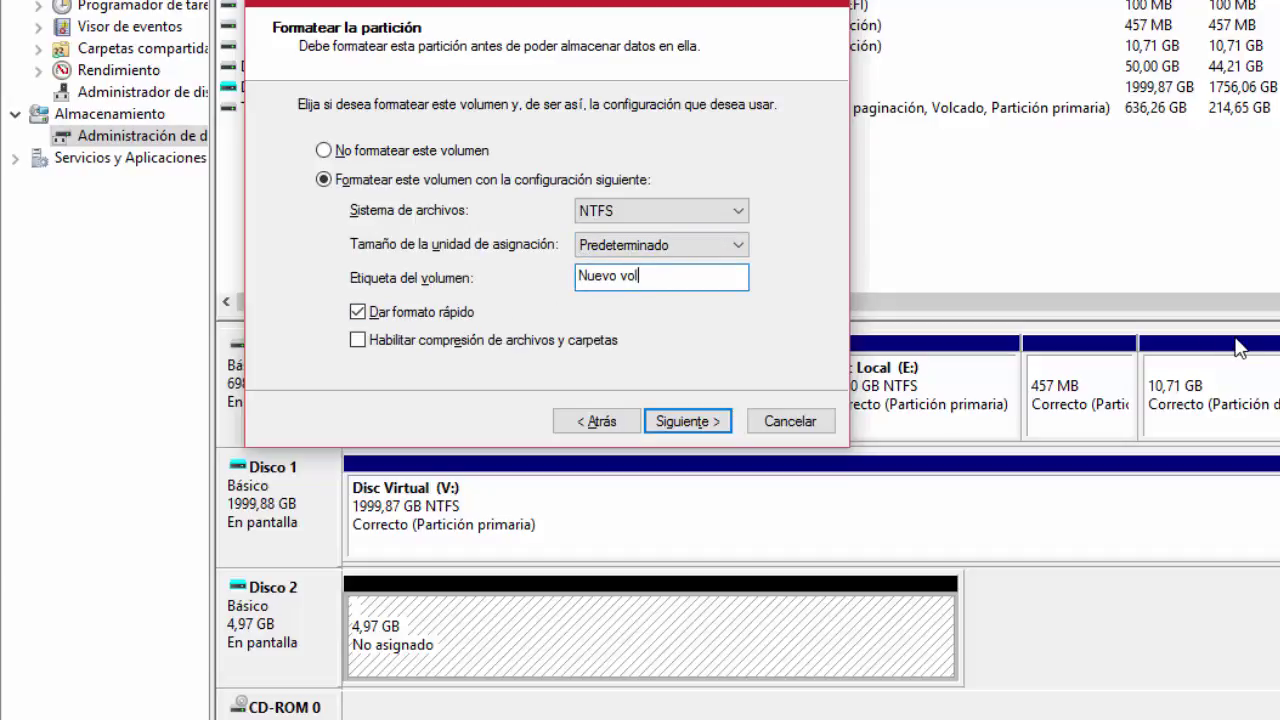
key(BackSpace)
key(BackSpace)
key(BackSpace)
key(BackSpace)
key(BackSpace)
key(BackSpace)
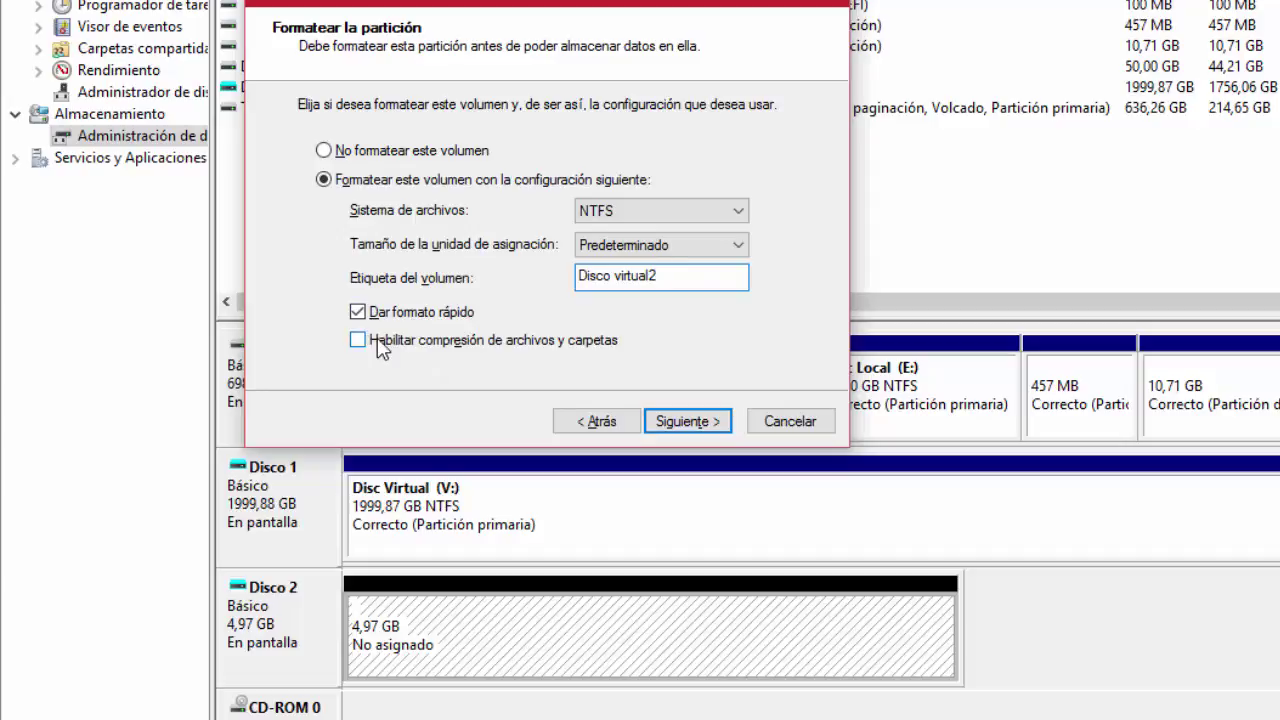
click(708, 425)
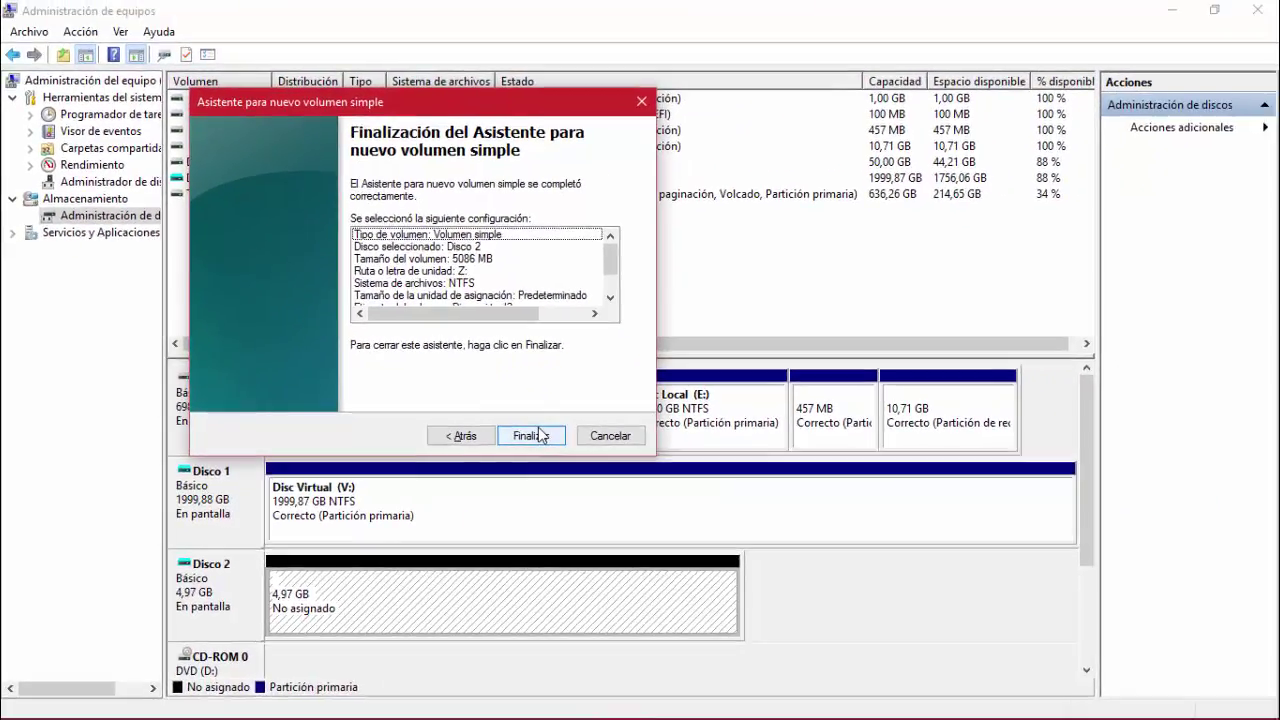
click(538, 435)
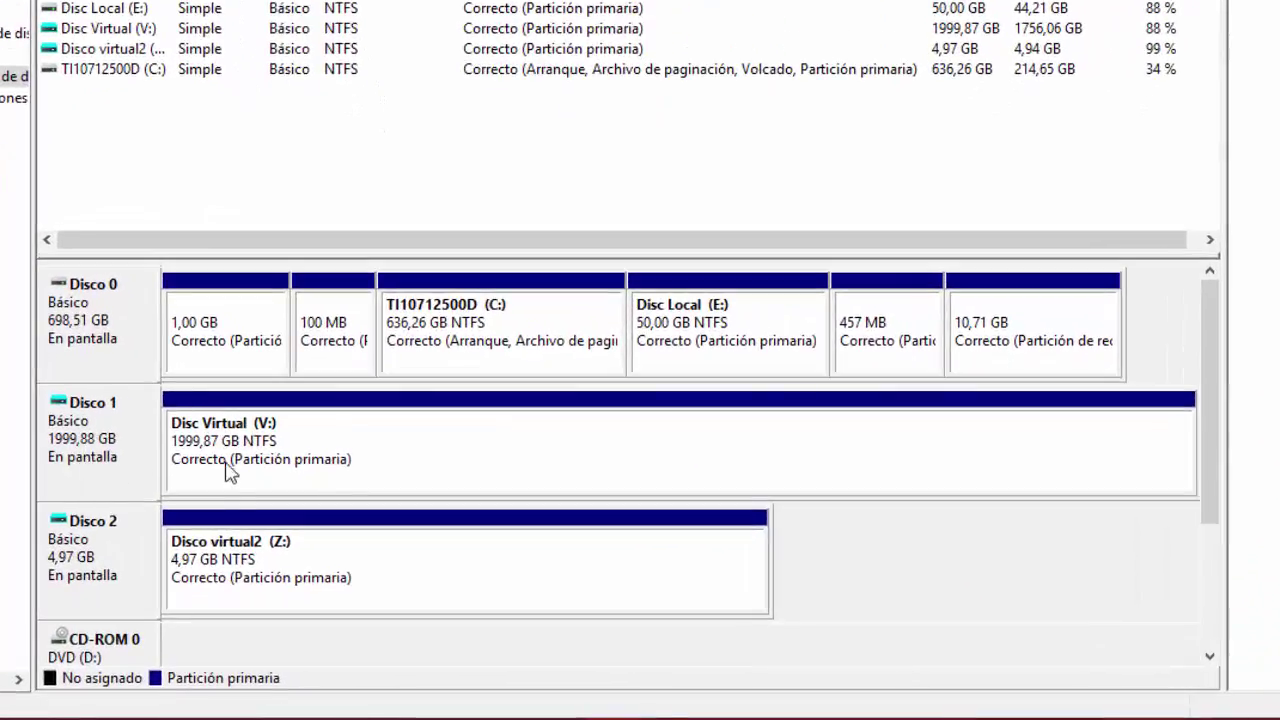
Close the computer management window and the open File Explorer window to return to the desktop
click(75, 562)
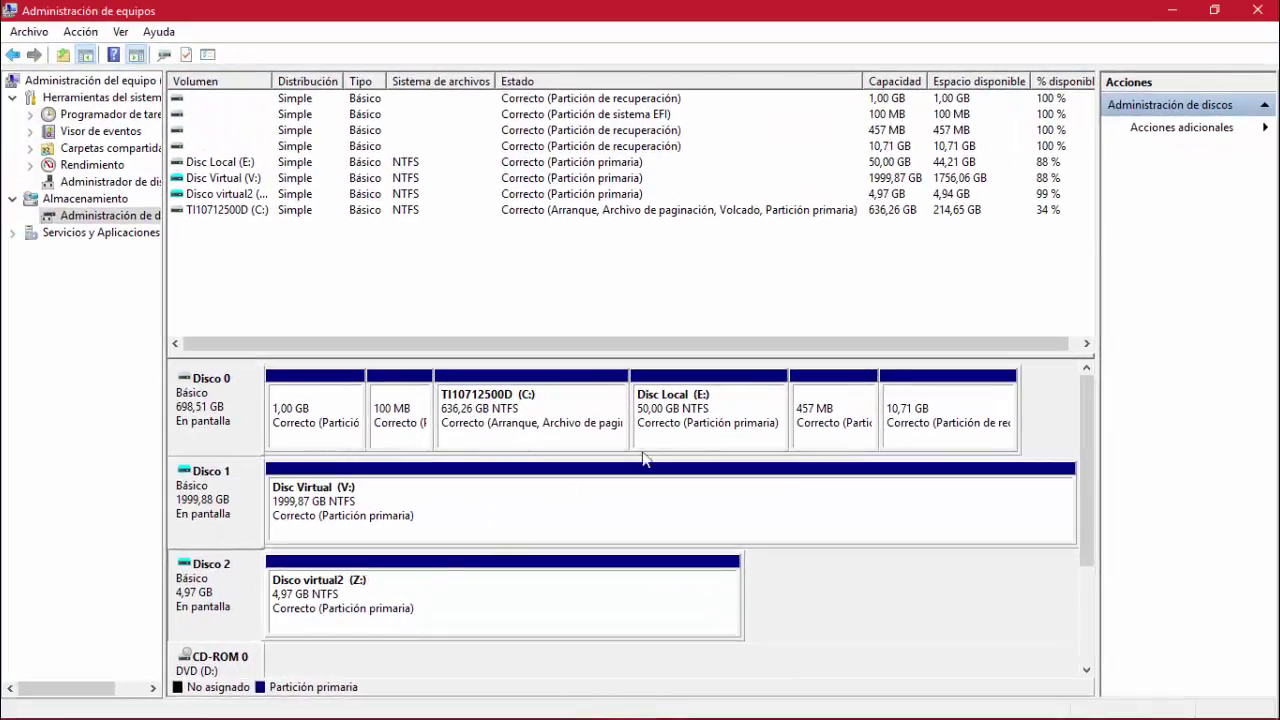
click(1259, 12)
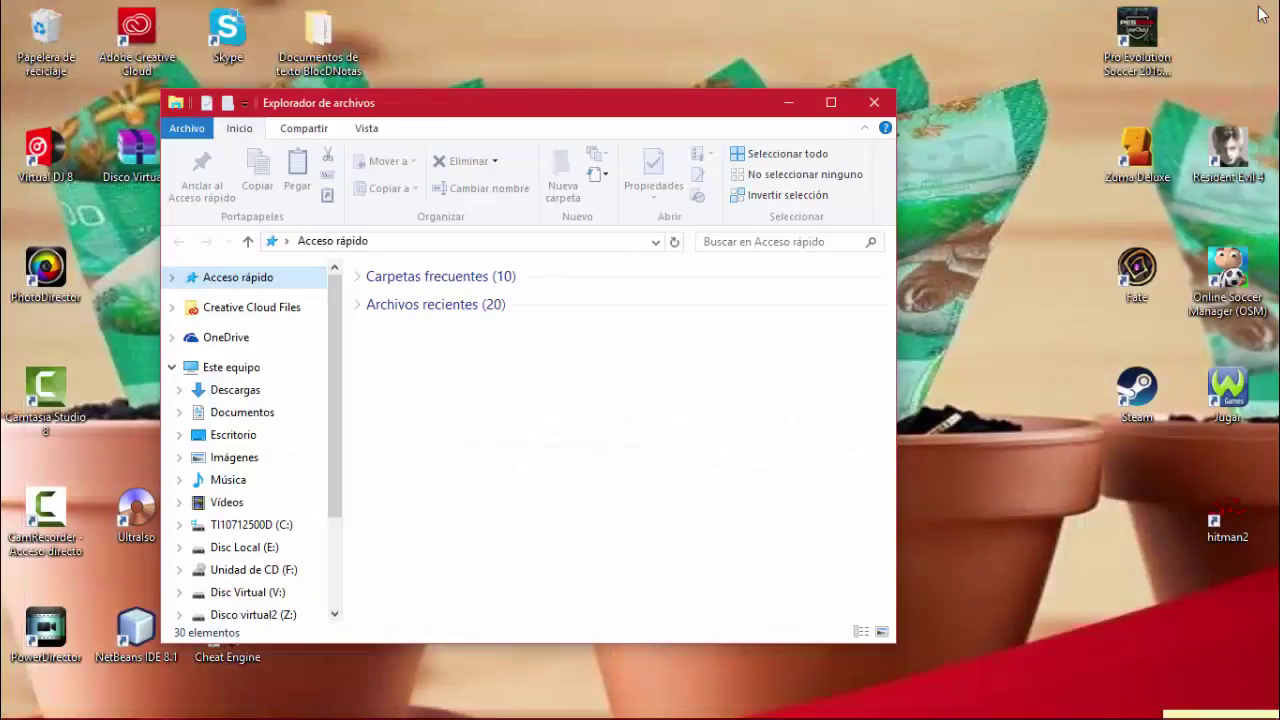
click(874, 104)
key(alt+Tab)
key(alt+Tab)
key(alt+Tab)
key(alt+Tab)
key(alt+Tab)
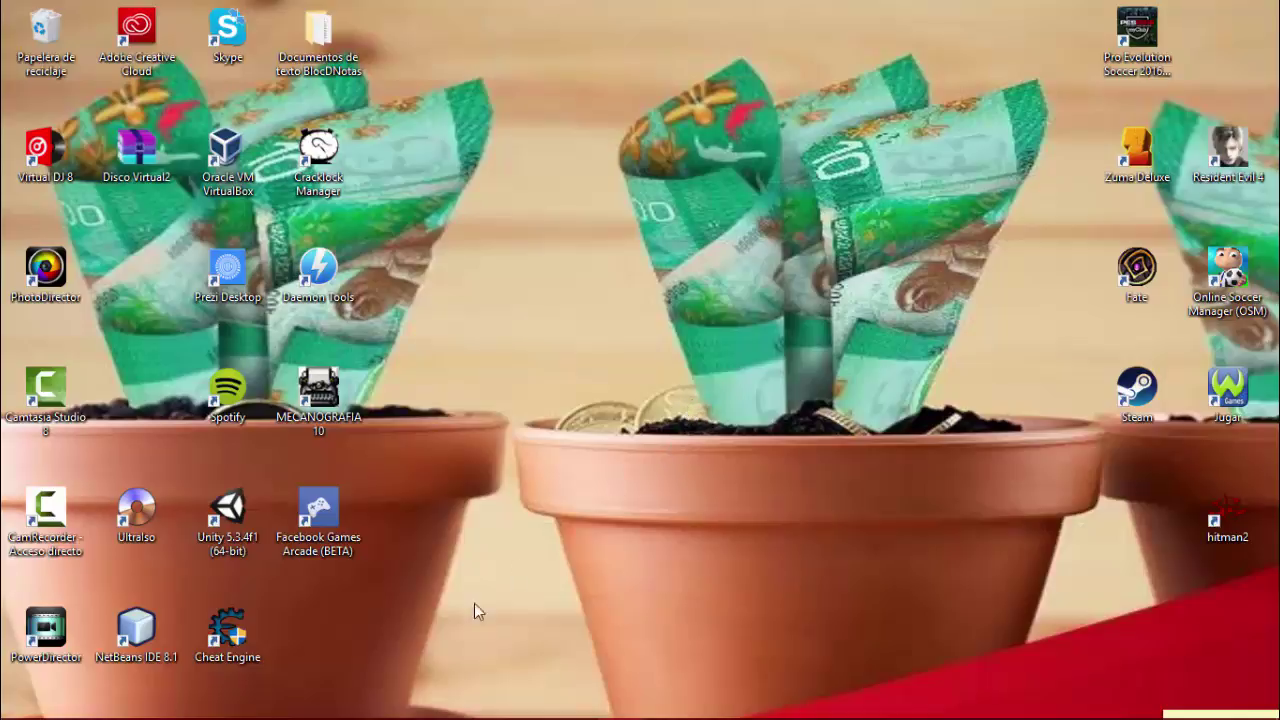
Switch to File Explorer, maximize its window on Este equipo, and open the Disco virtual2 (Z:) drive
mouse_move(224, 712)
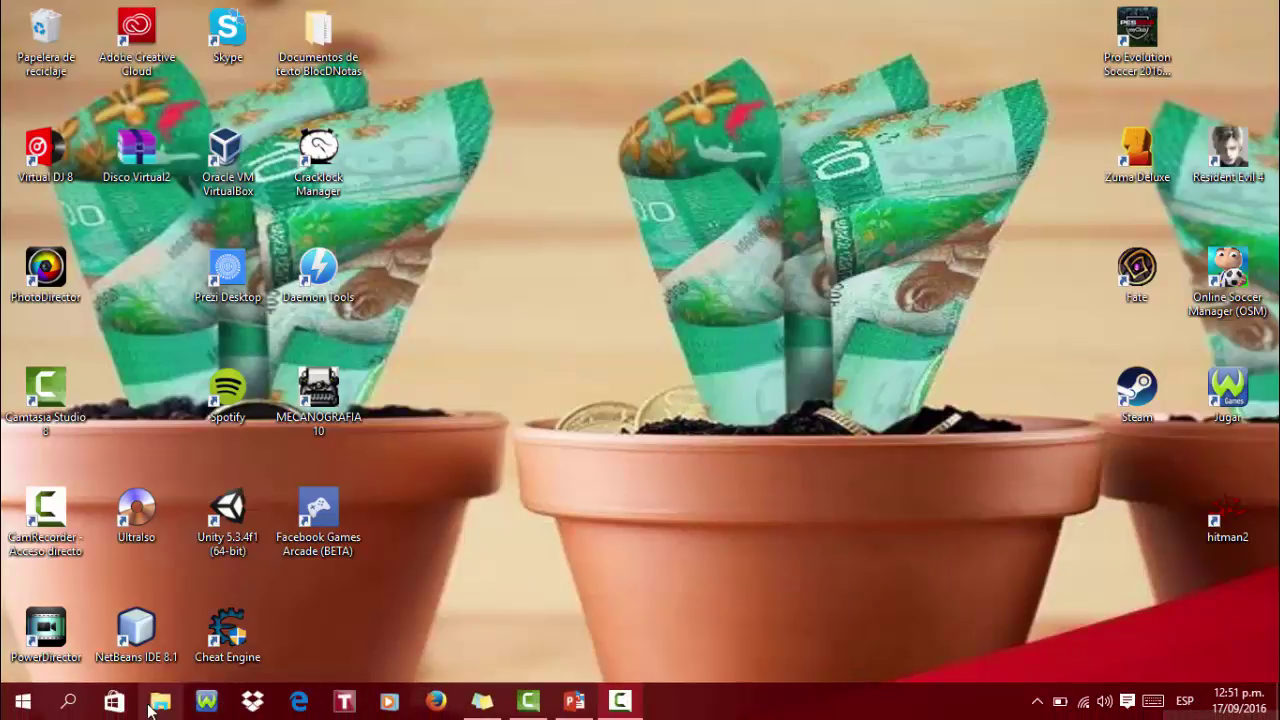
click(161, 702)
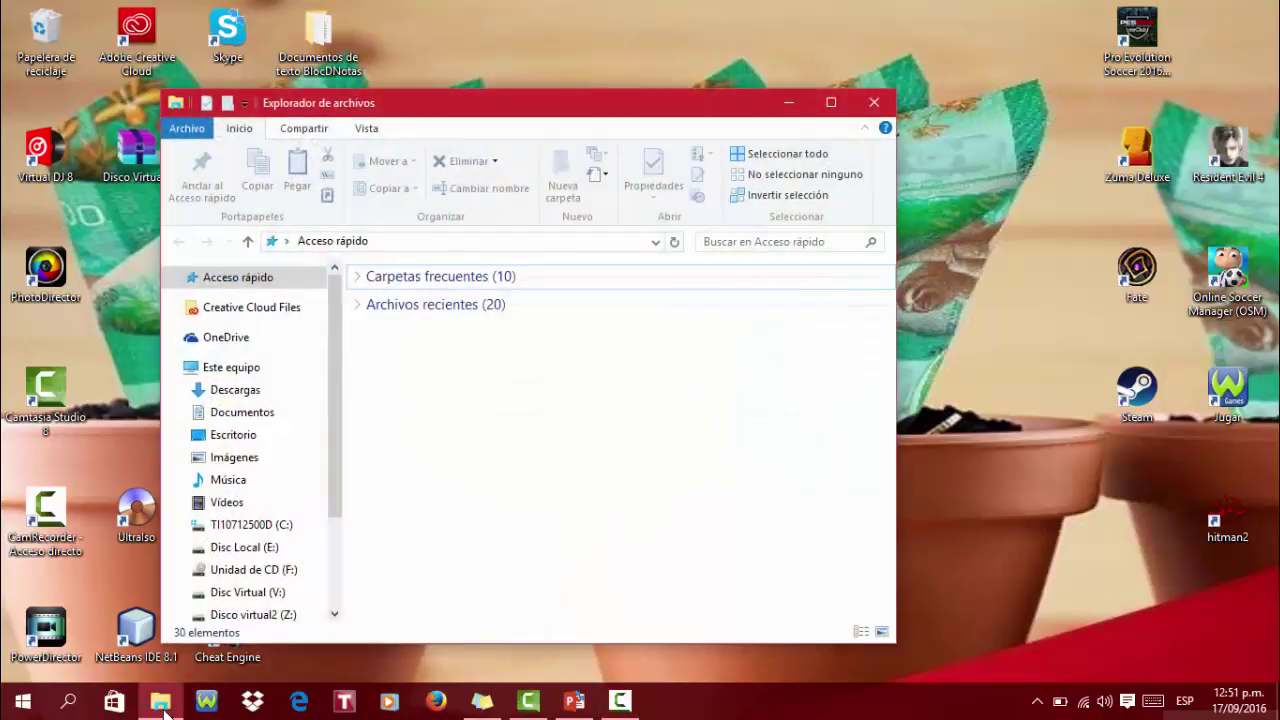
click(250, 370)
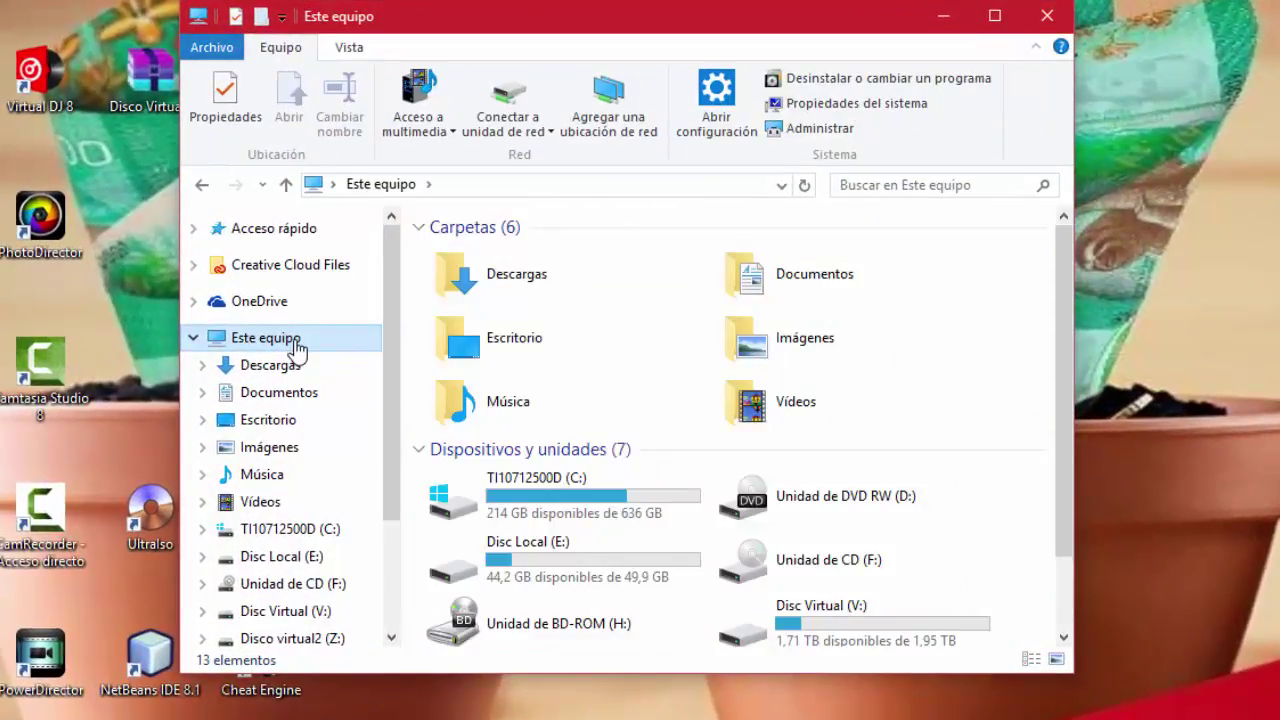
click(993, 16)
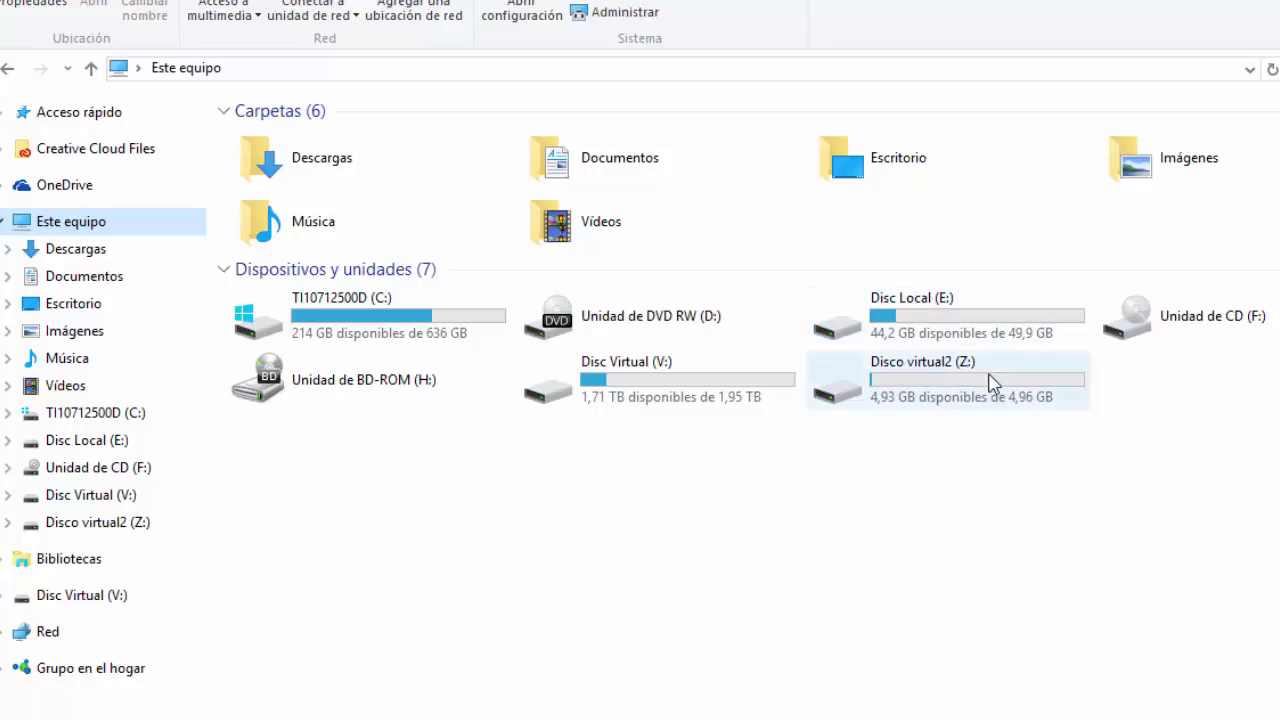
double_click(904, 380)
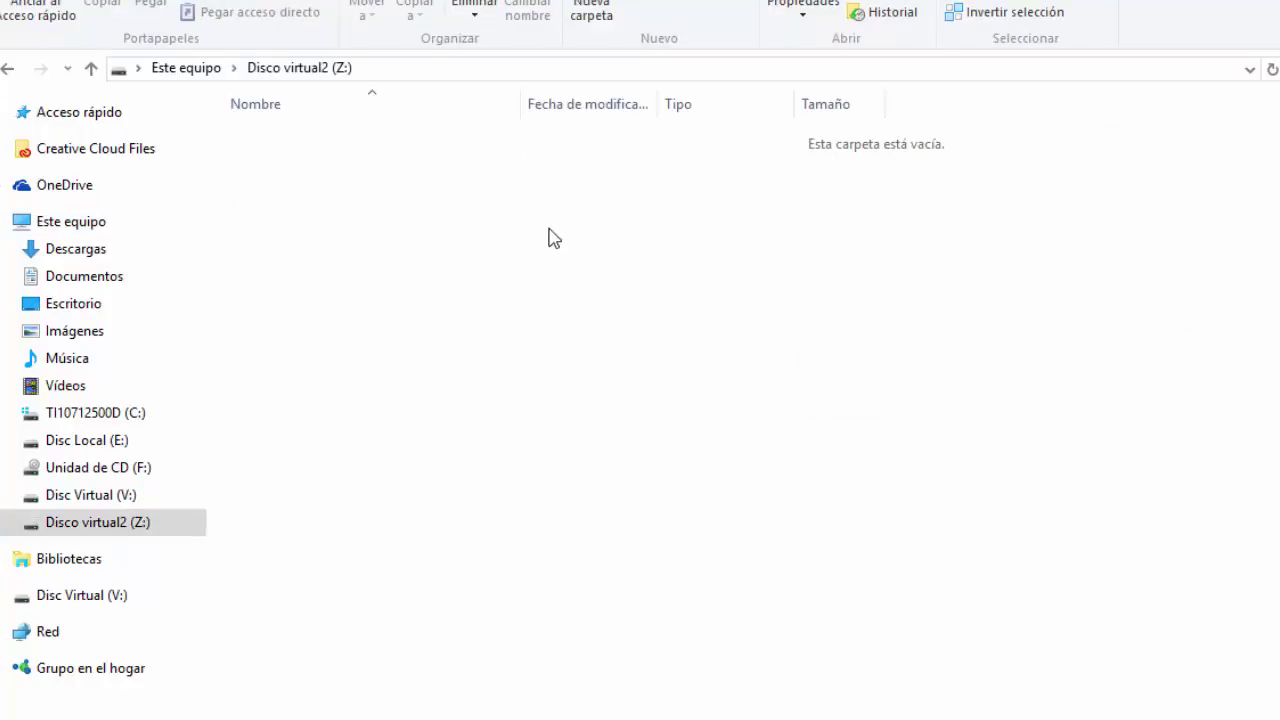
Create a new folder in the root of Disco virtual2 (Z:), keeping the default name Nueva carpeta
right_click(600, 244)
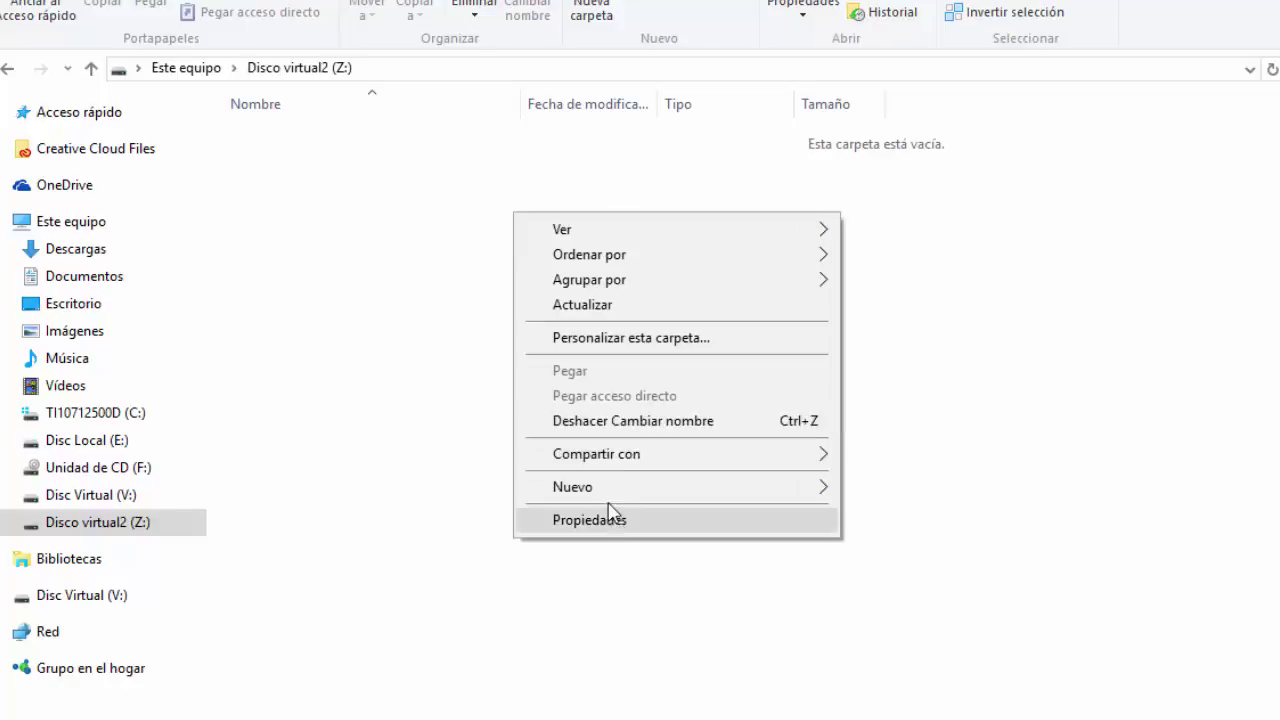
mouse_move(766, 491)
click(857, 486)
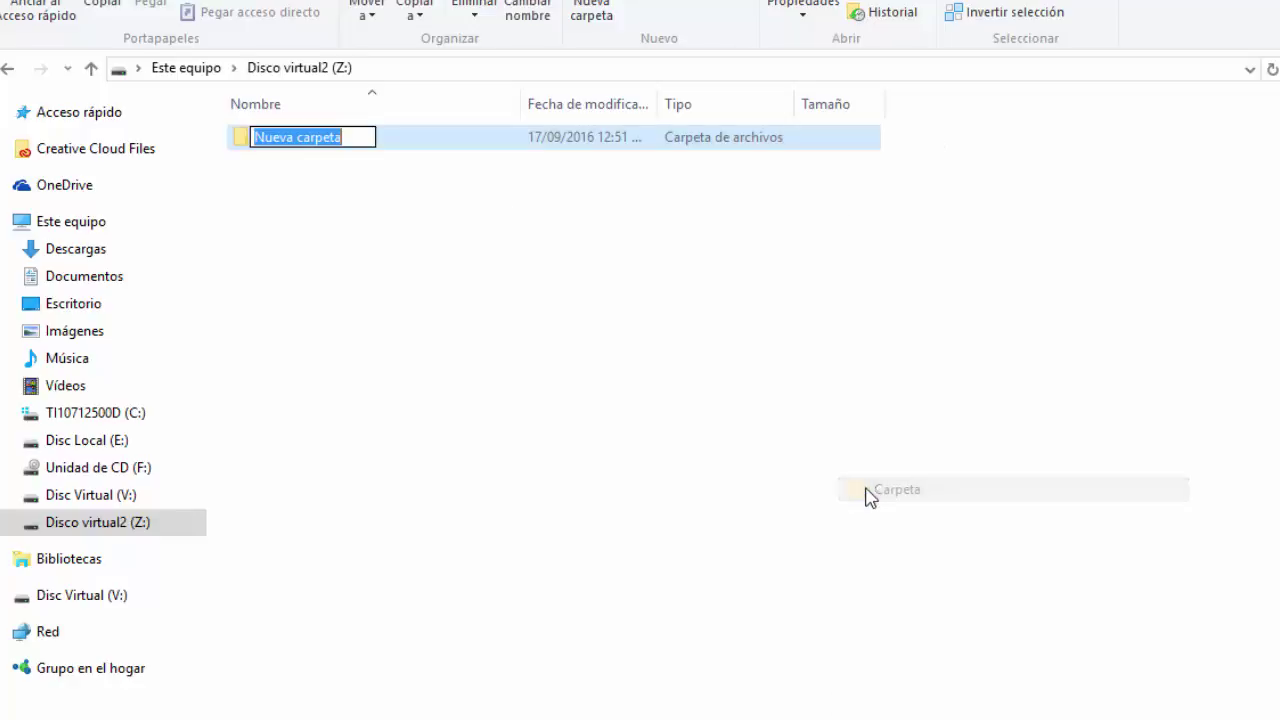
key(Return)
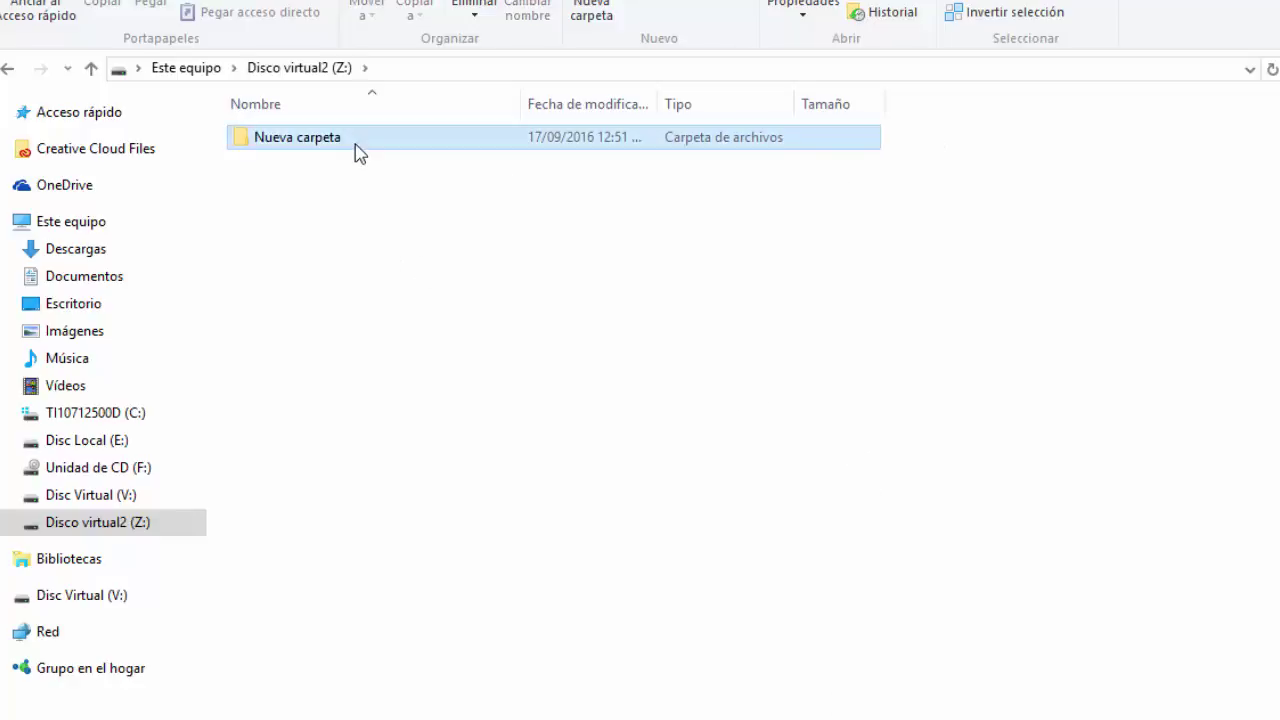
Open Nueva carpeta and create a new Microsoft Word document inside it with the default name
double_click(357, 147)
right_click(357, 150)
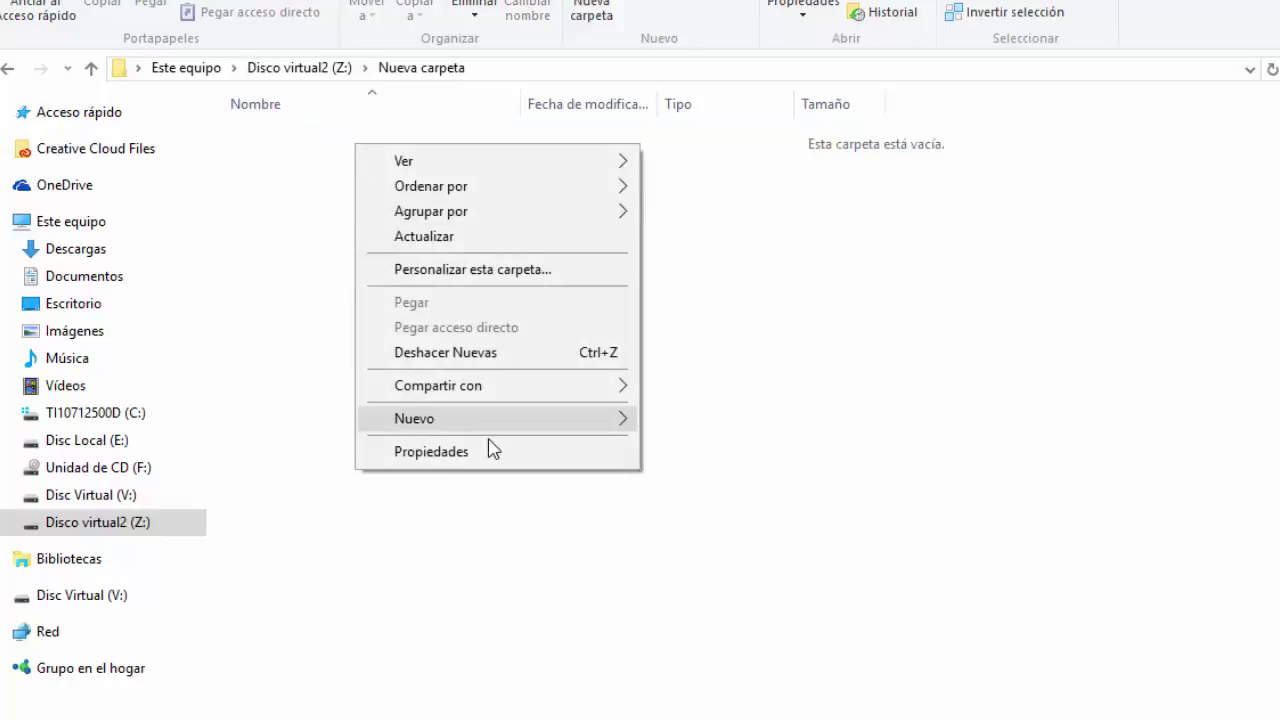
mouse_move(617, 423)
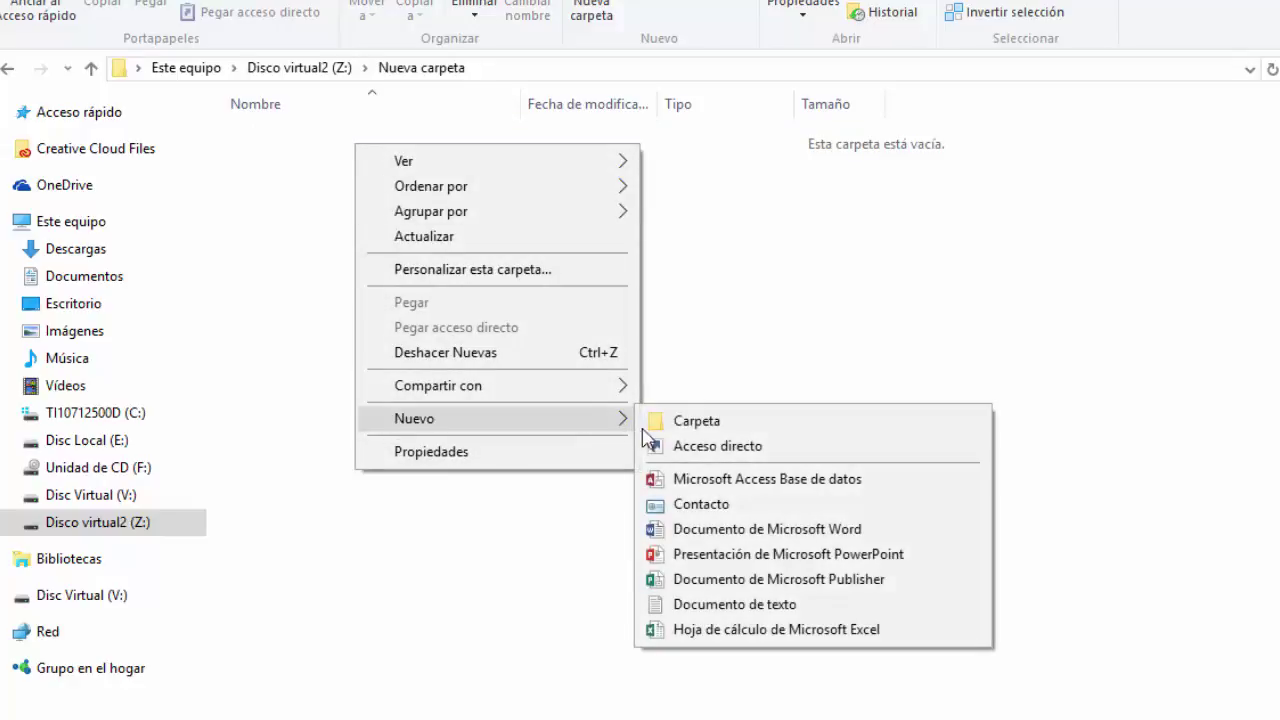
click(722, 529)
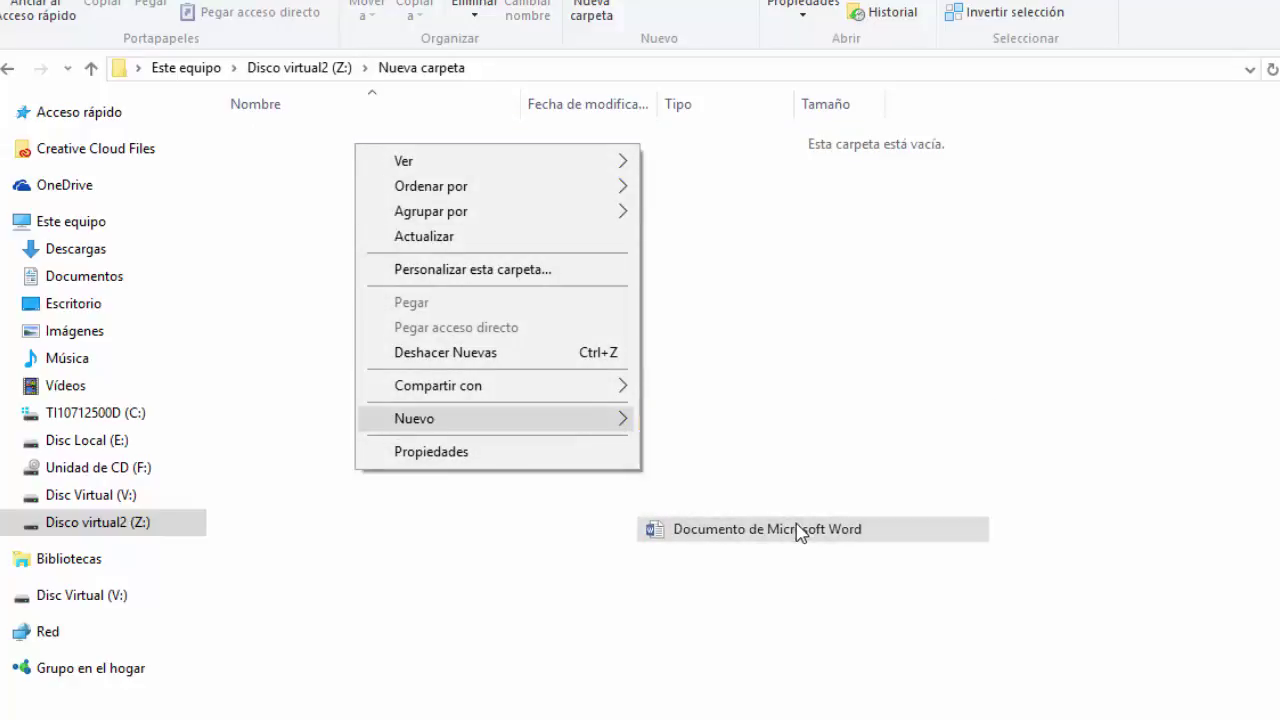
click(735, 447)
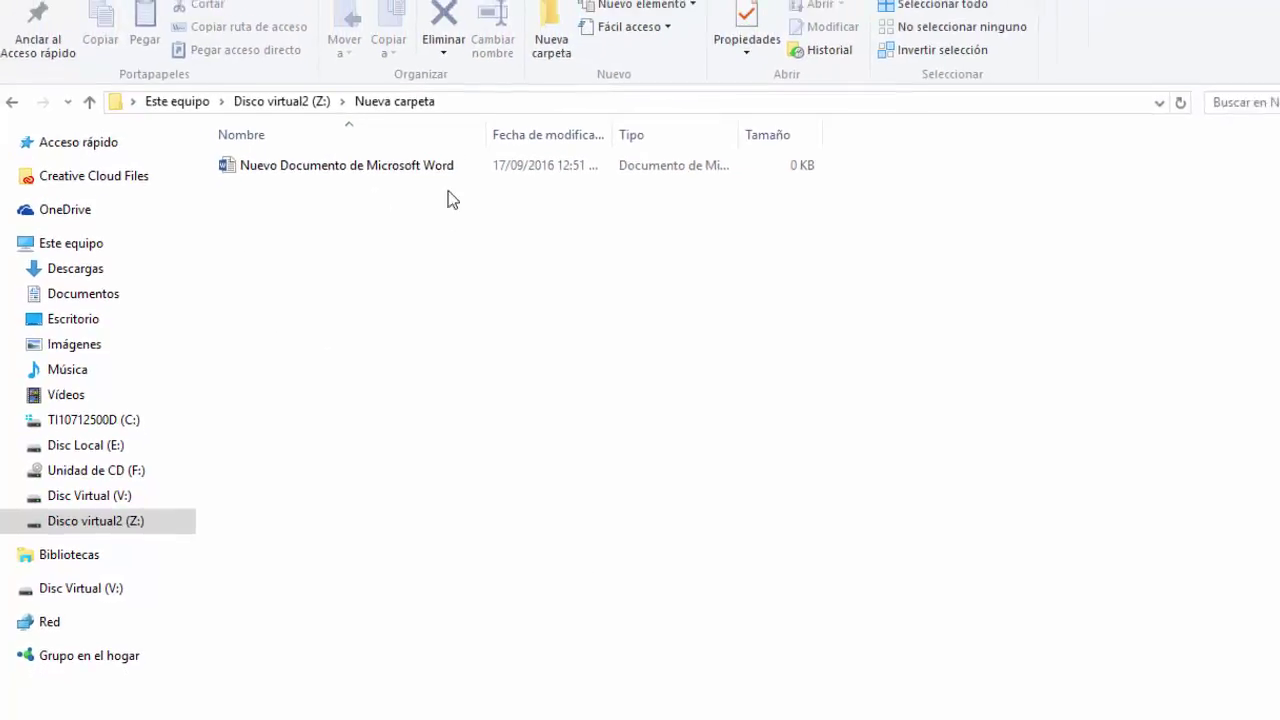
Minimize the File Explorer window and copy the Skype shortcut from the desktop
click(1172, 10)
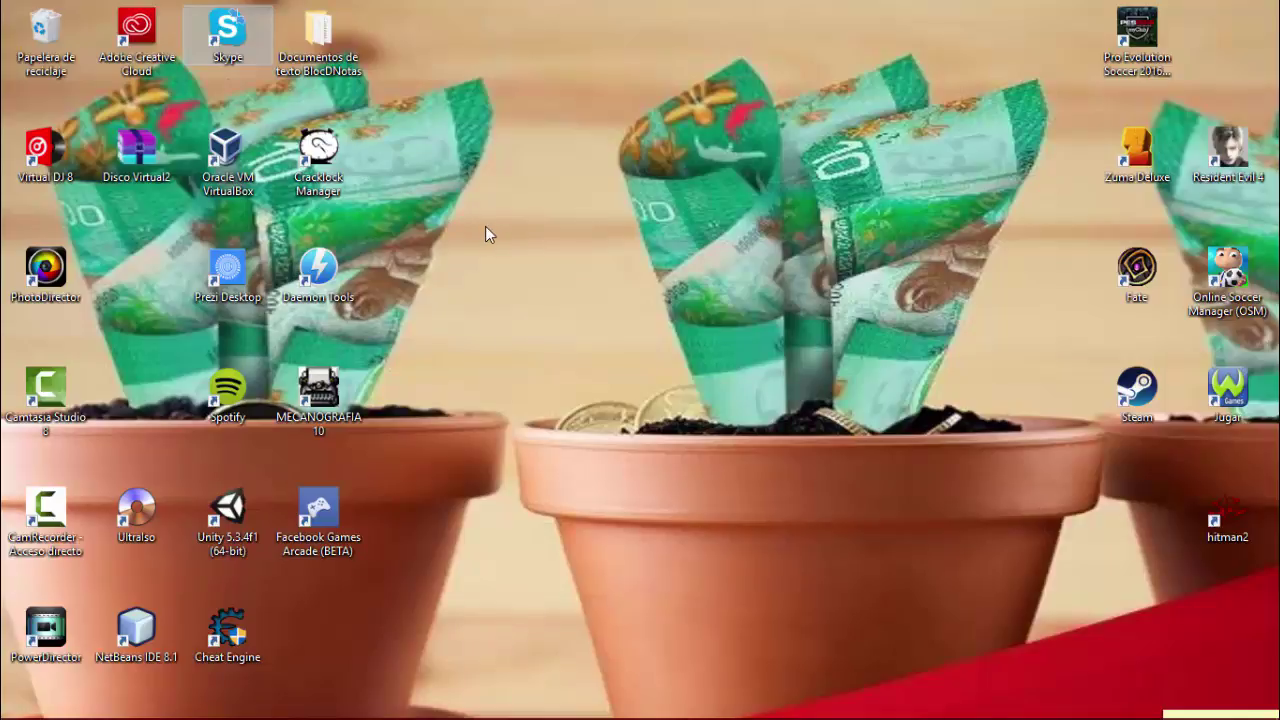
right_click(207, 22)
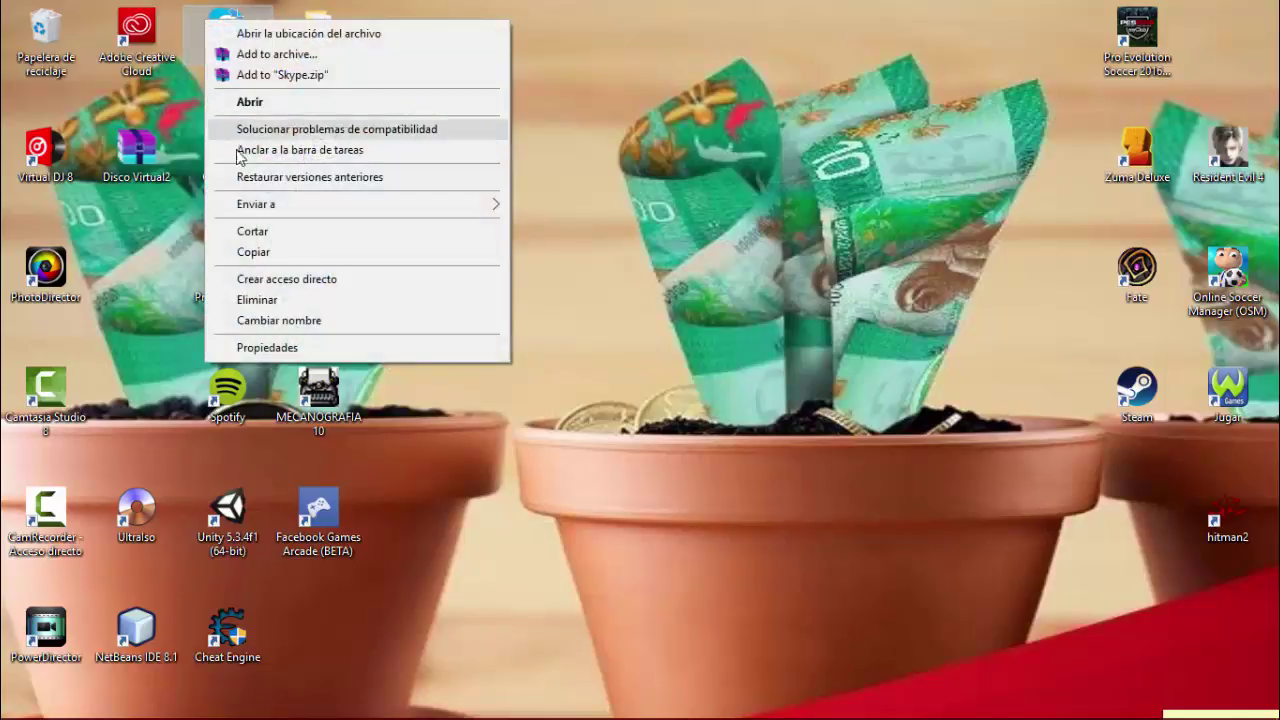
click(260, 279)
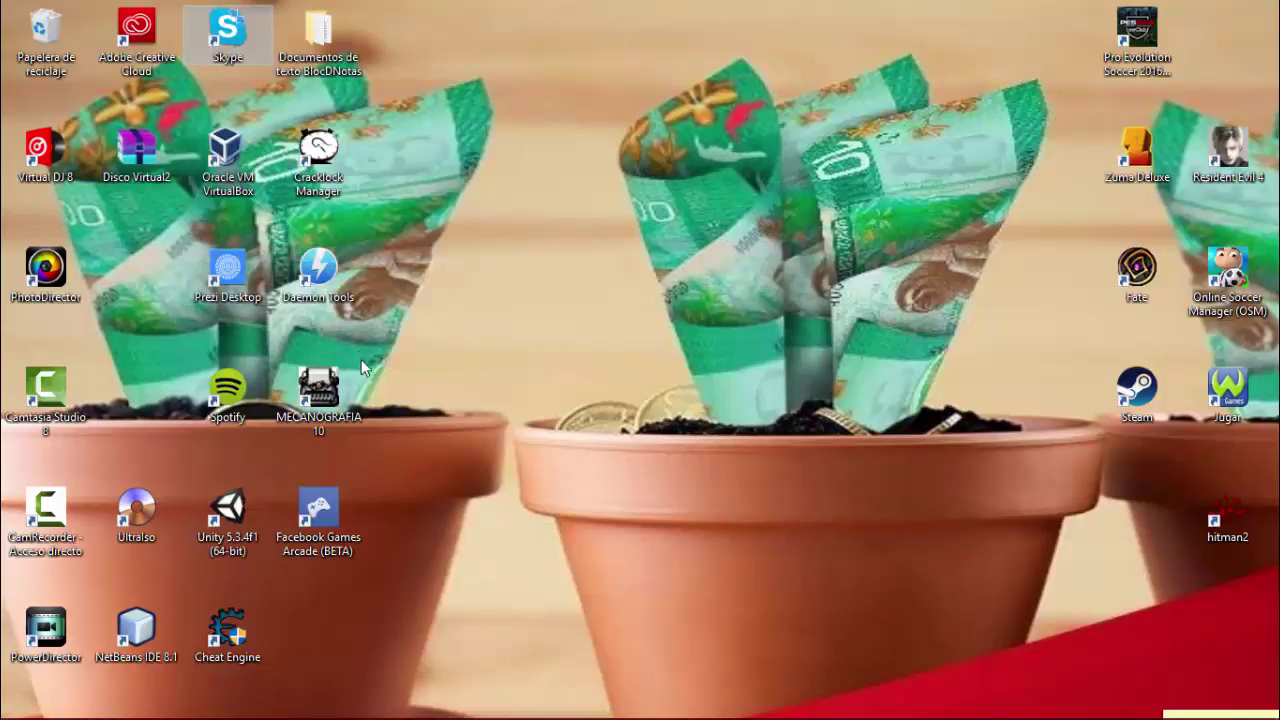
Switch back to the Nueva carpeta window and paste the copied Skype shortcut into the folder
key(alt+Tab)
key(Escape)
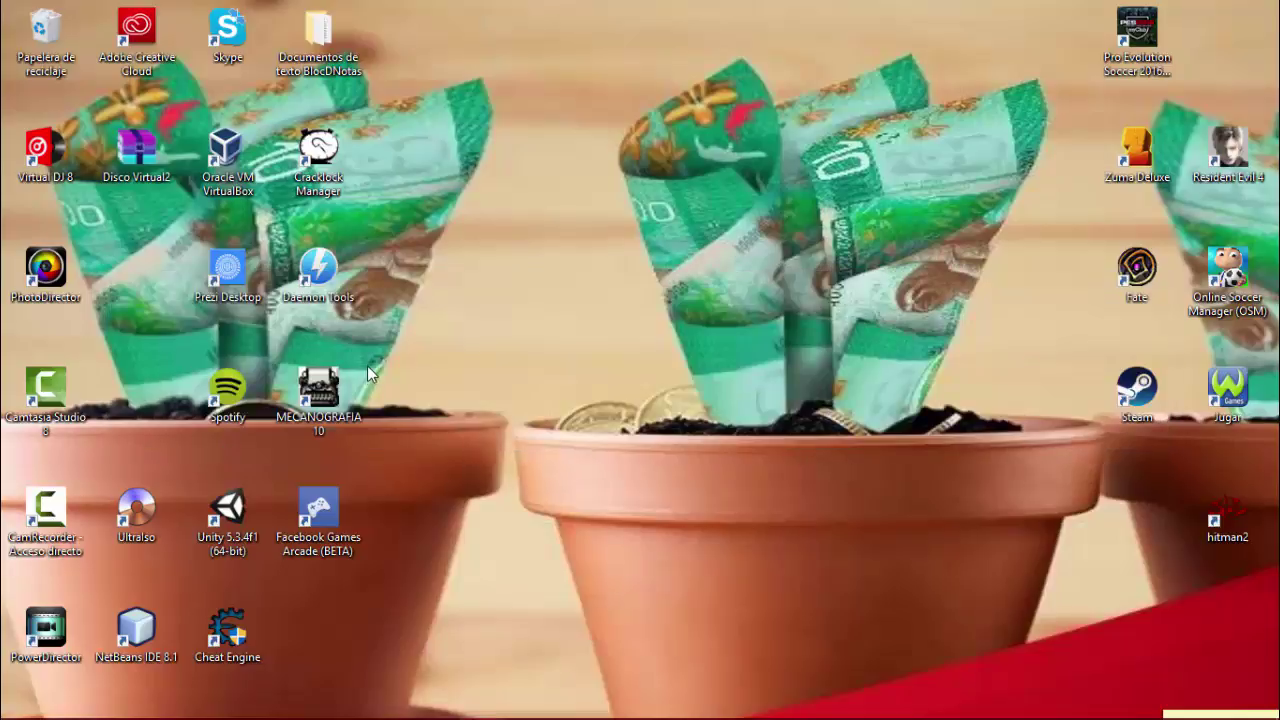
key(alt+Tab)
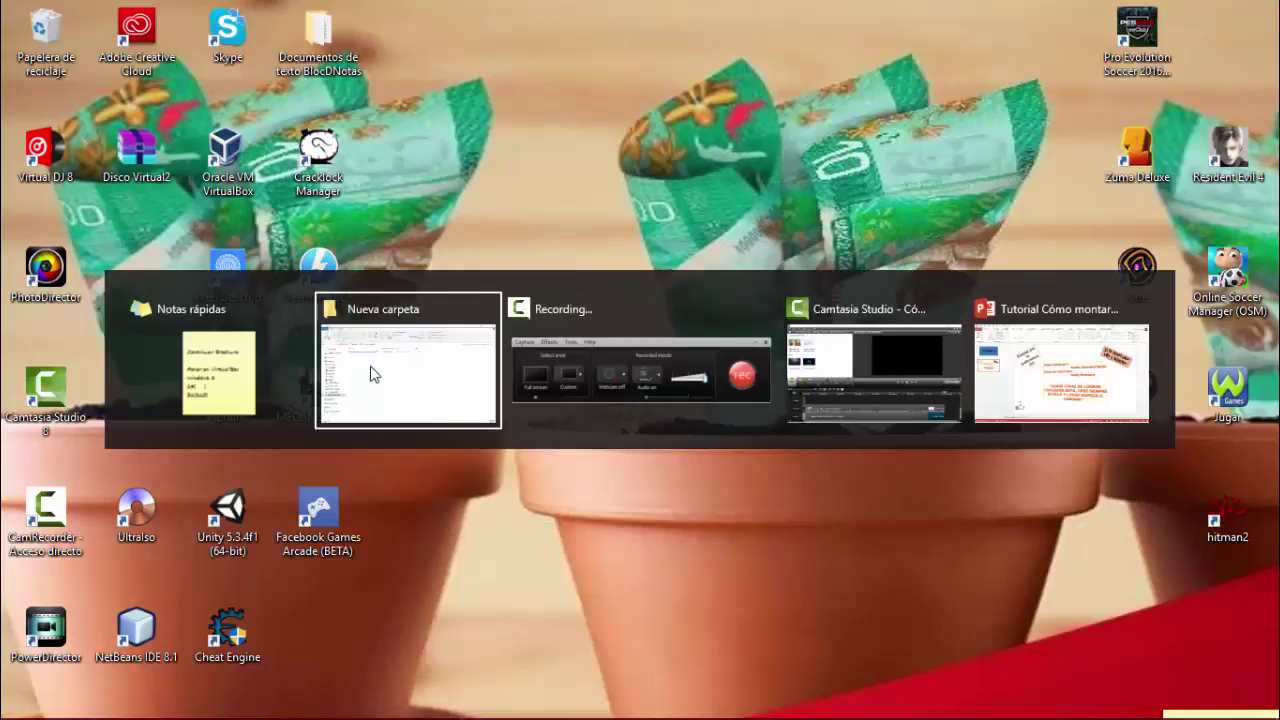
click(370, 374)
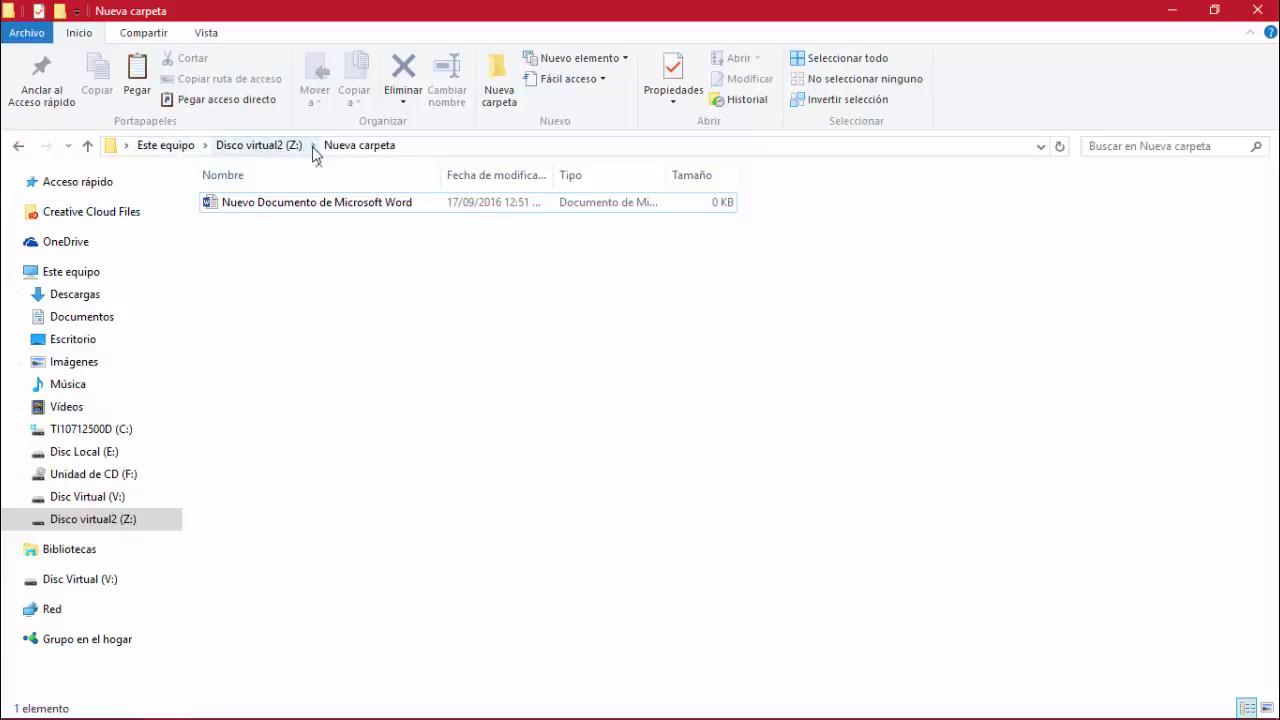
right_click(478, 395)
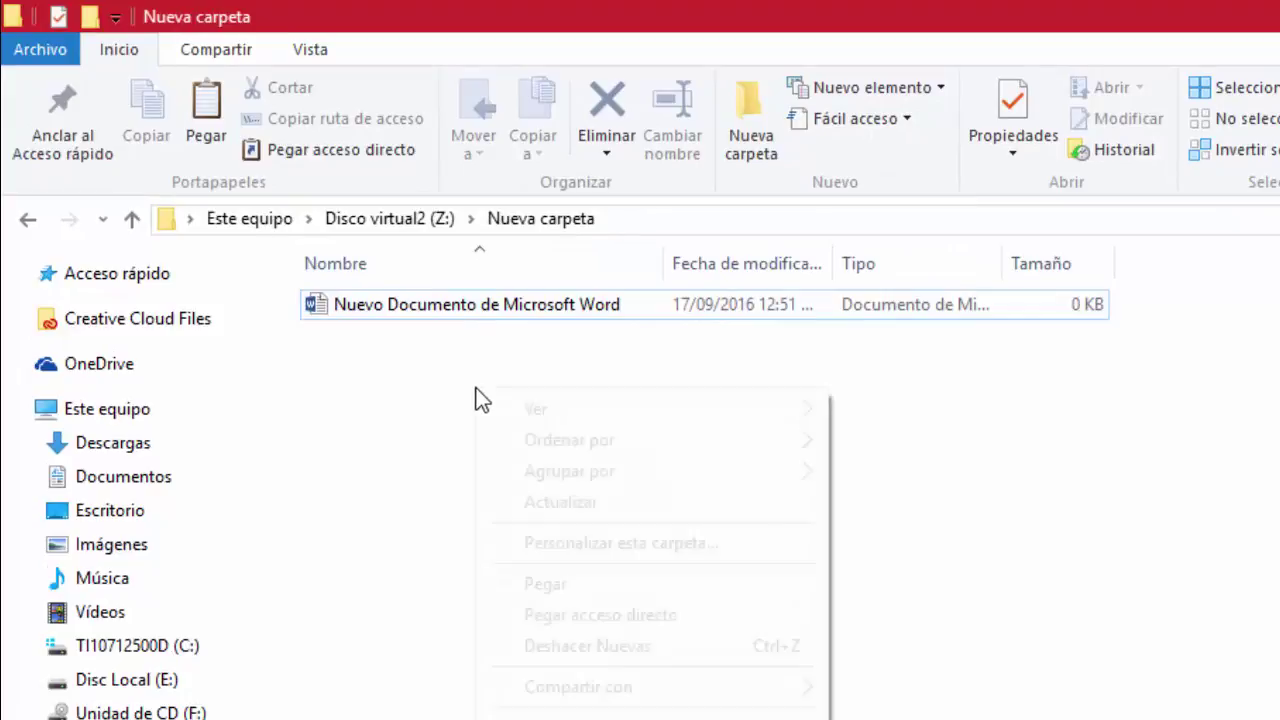
click(543, 583)
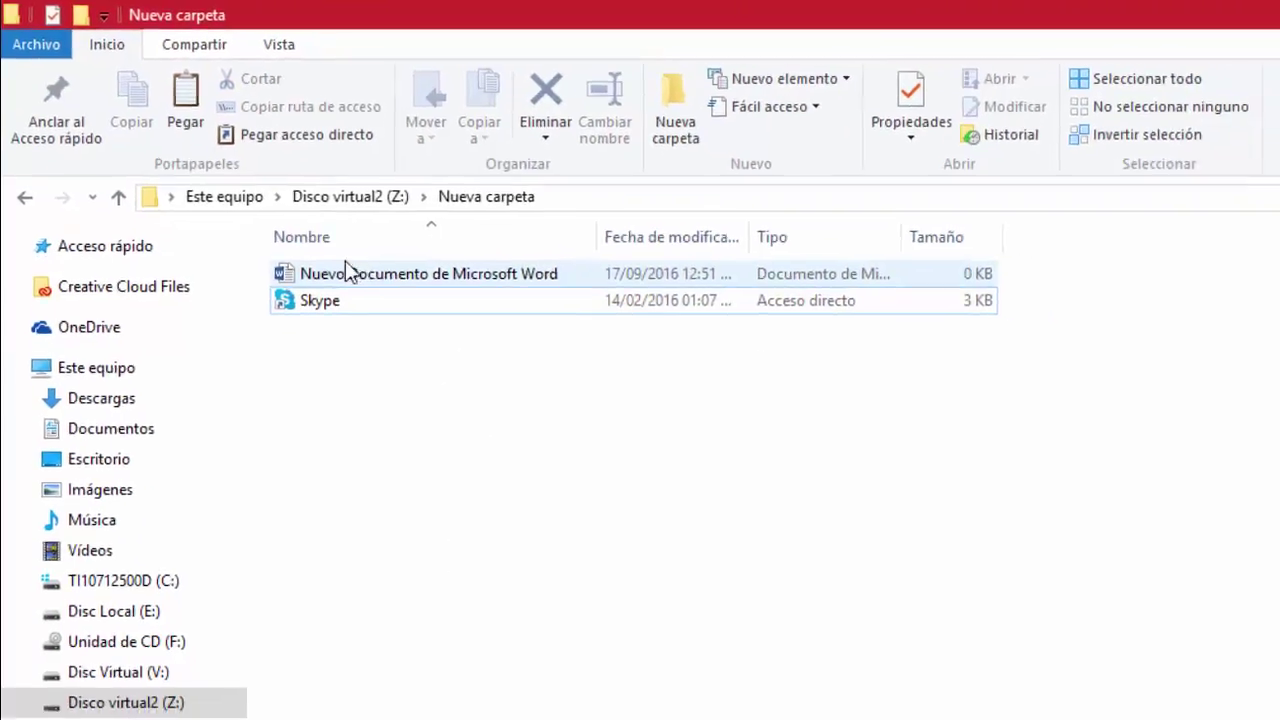
Return to the root of Disco virtual2 (Z:), and go to Este equipo to check the drives' free space
click(76, 521)
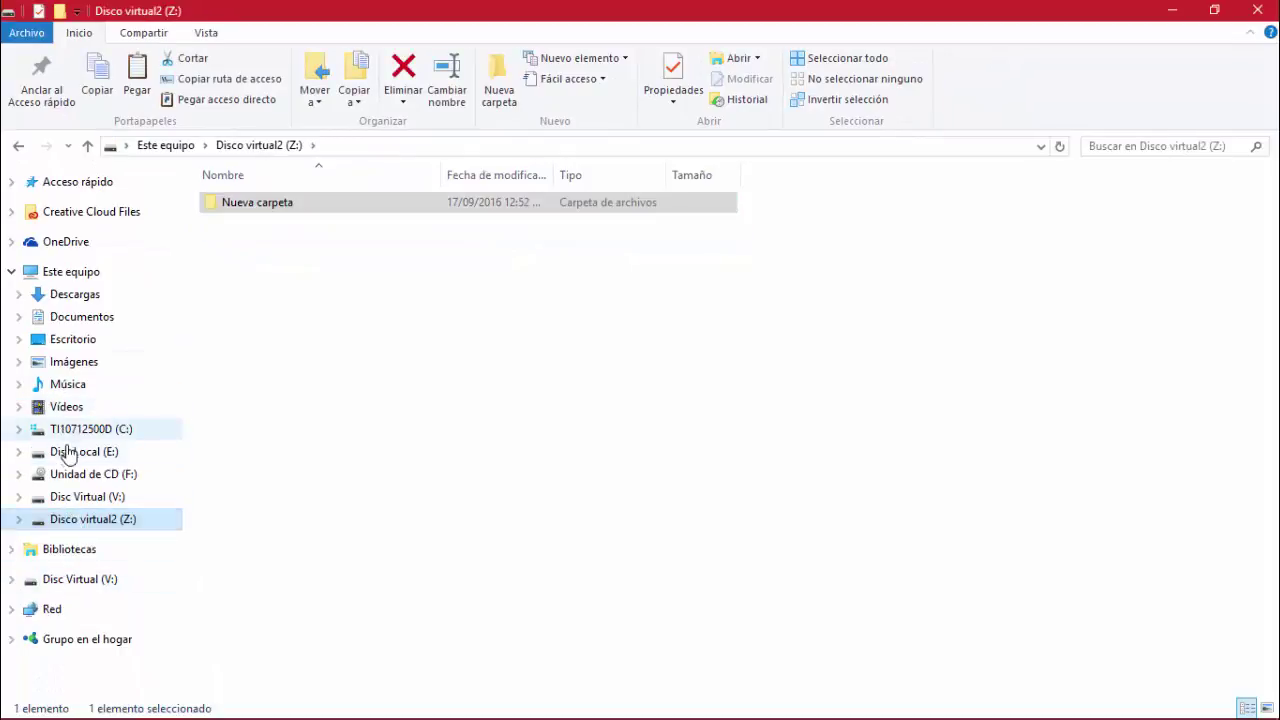
click(55, 276)
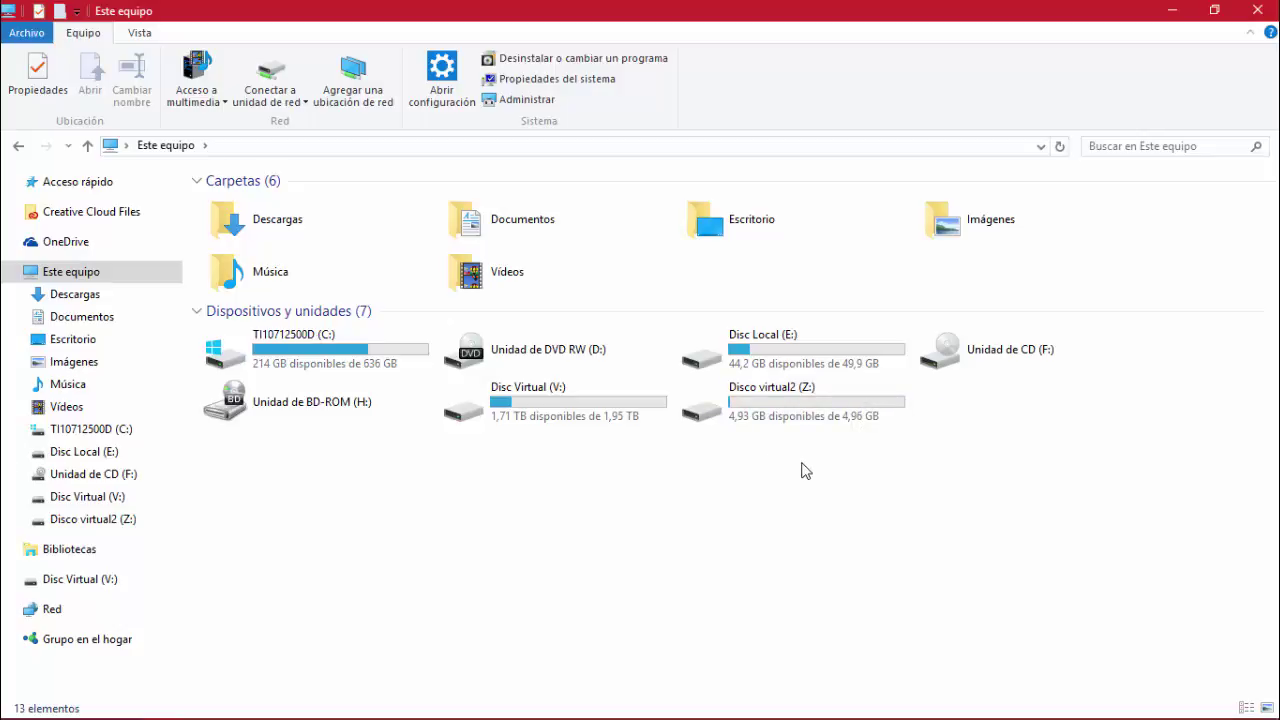
click(334, 342)
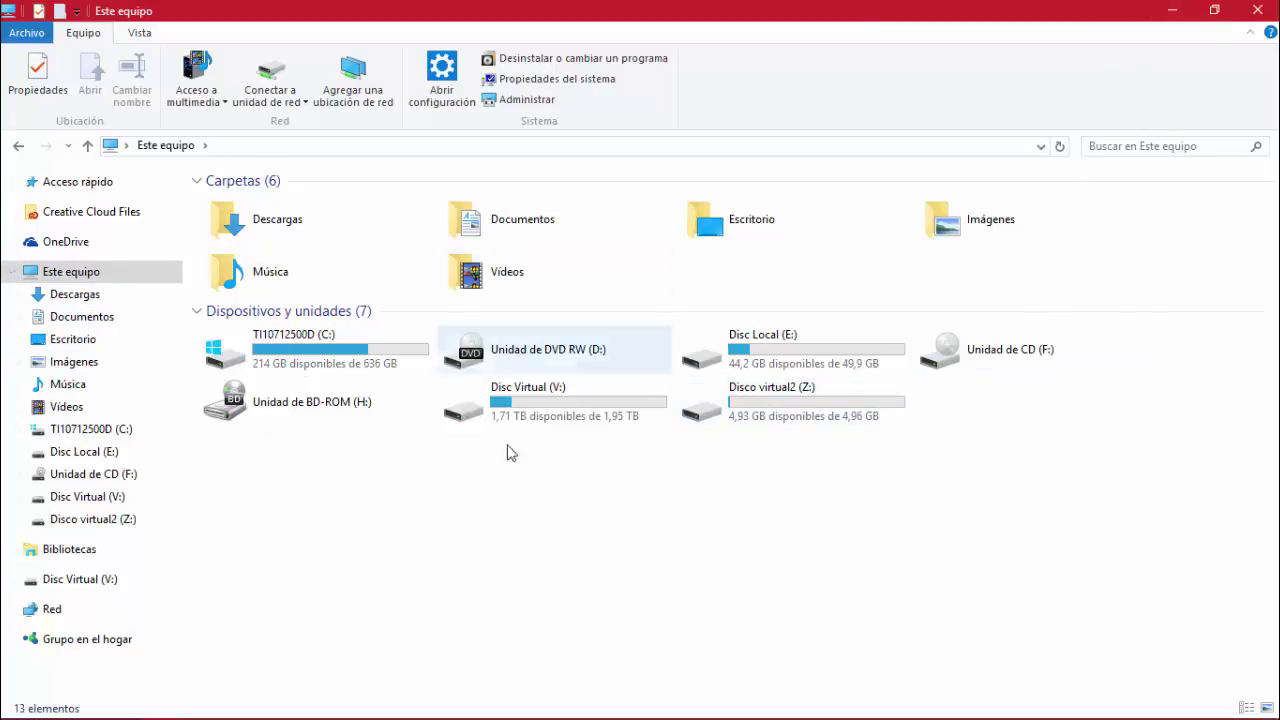
click(1175, 10)
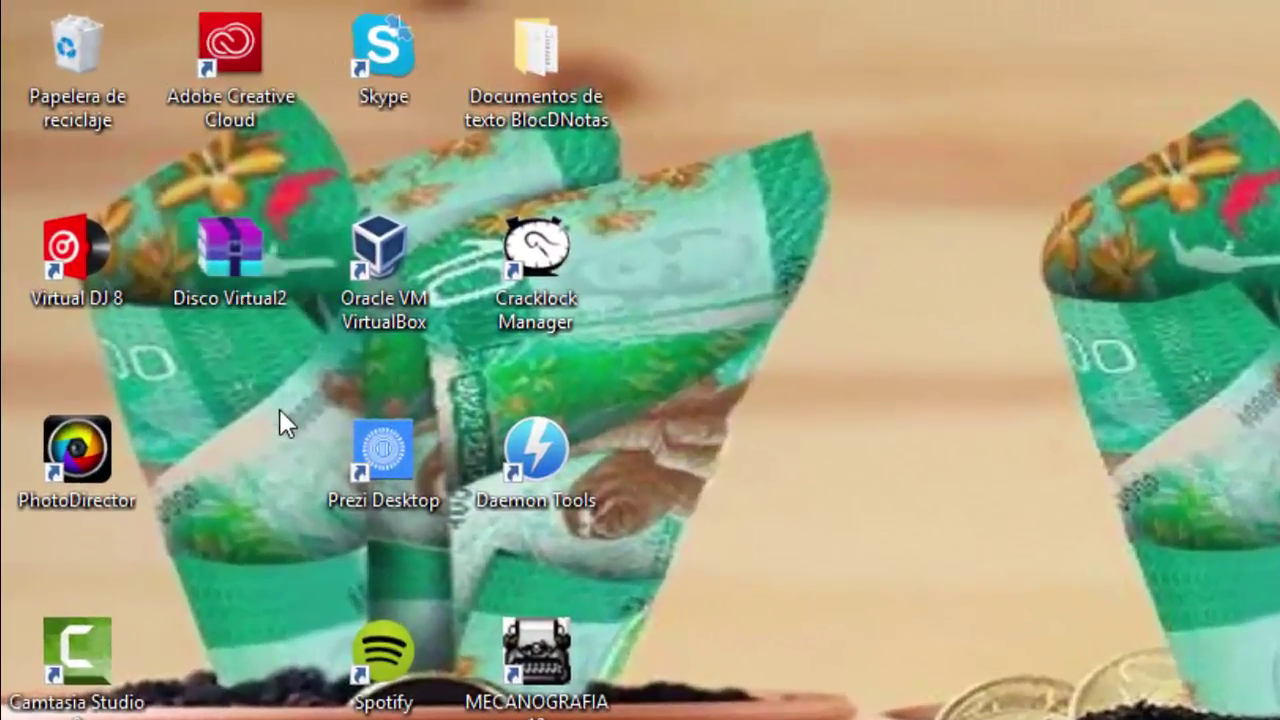
key(alt+Tab)
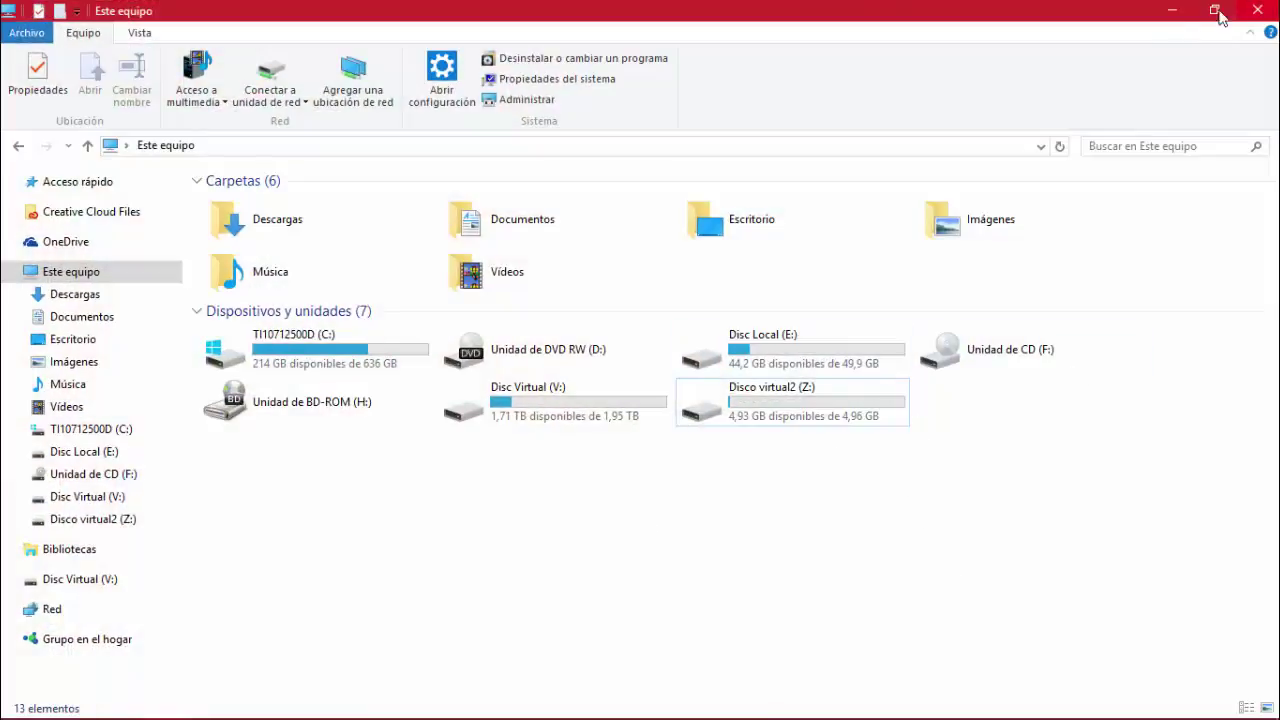
click(1171, 10)
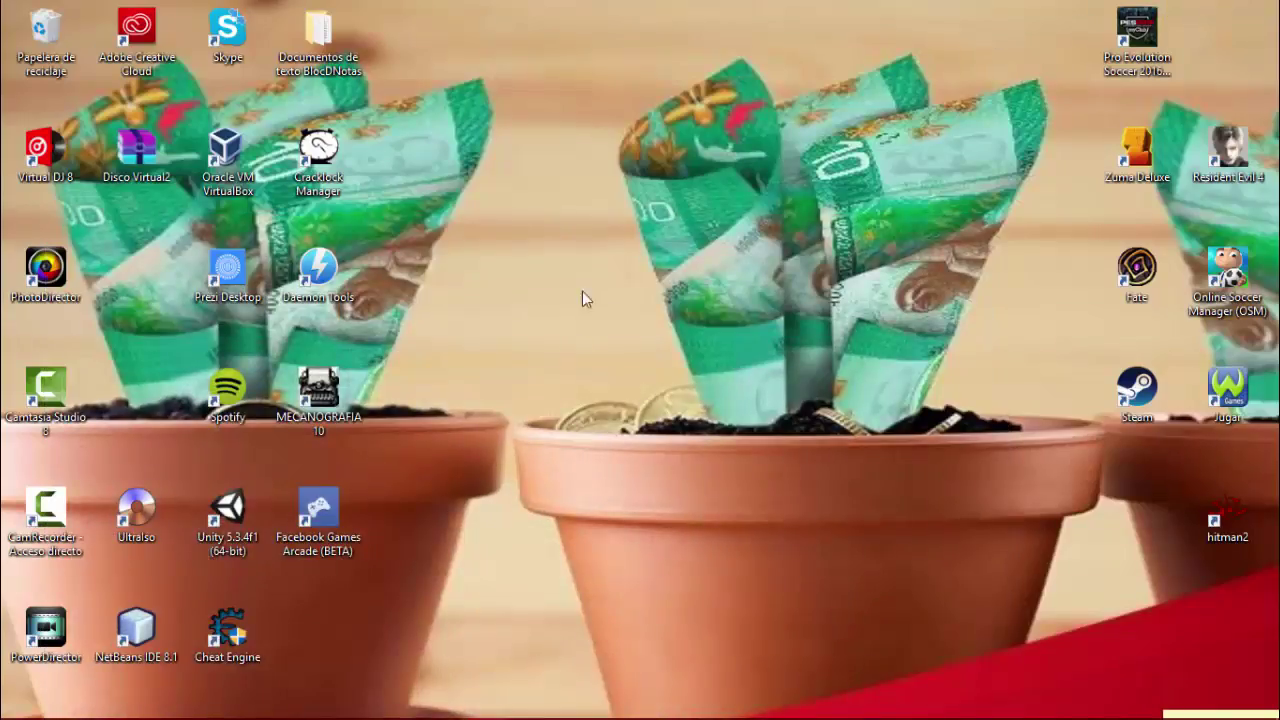
key(alt+Tab)
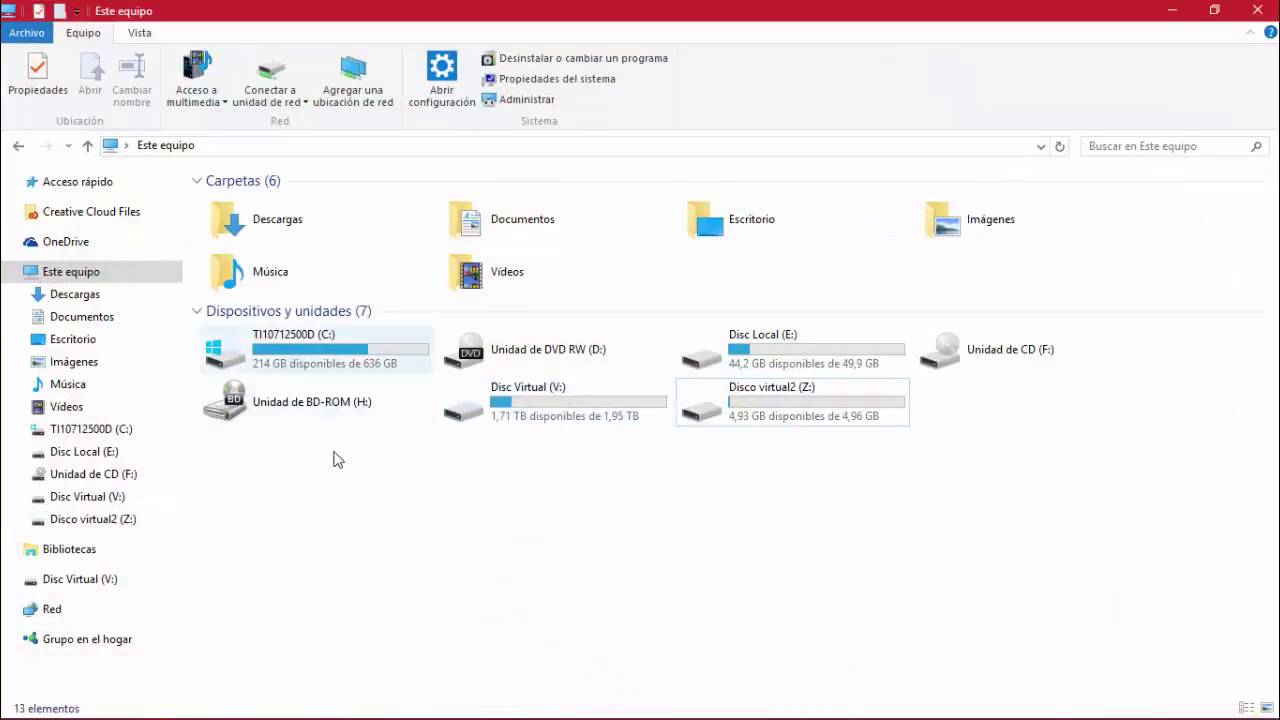
click(1171, 10)
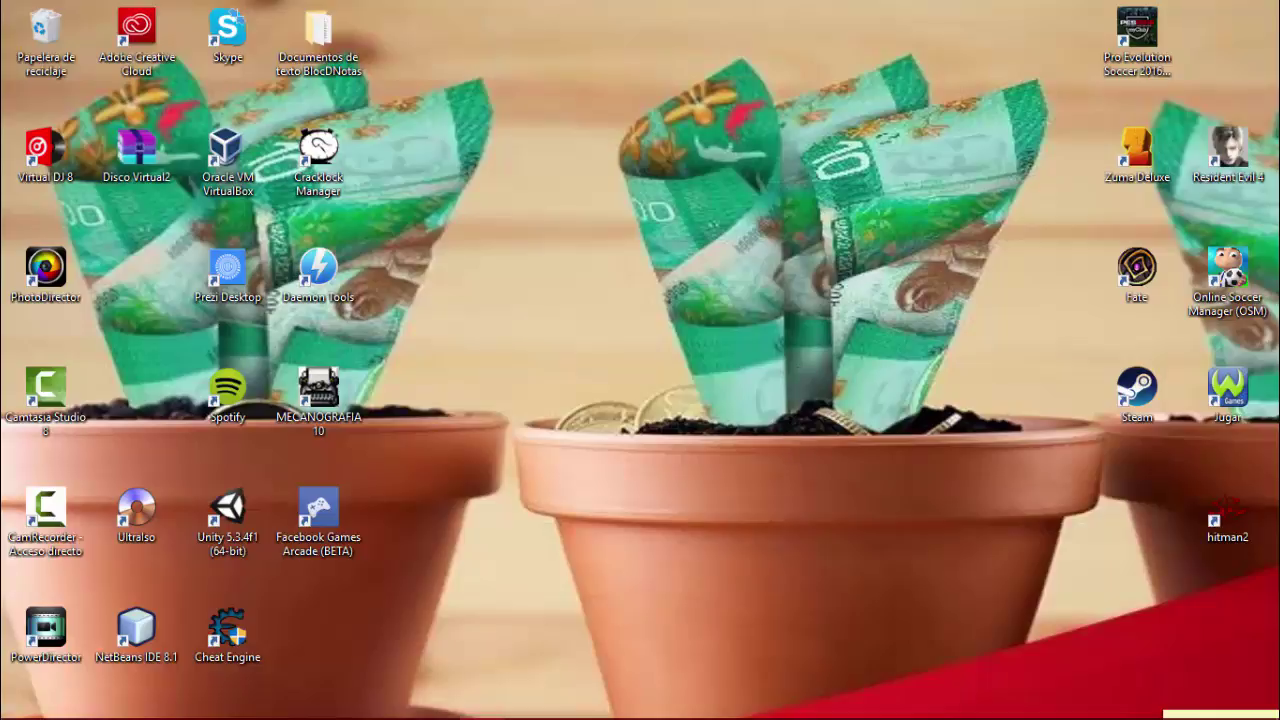
key(alt+Tab)
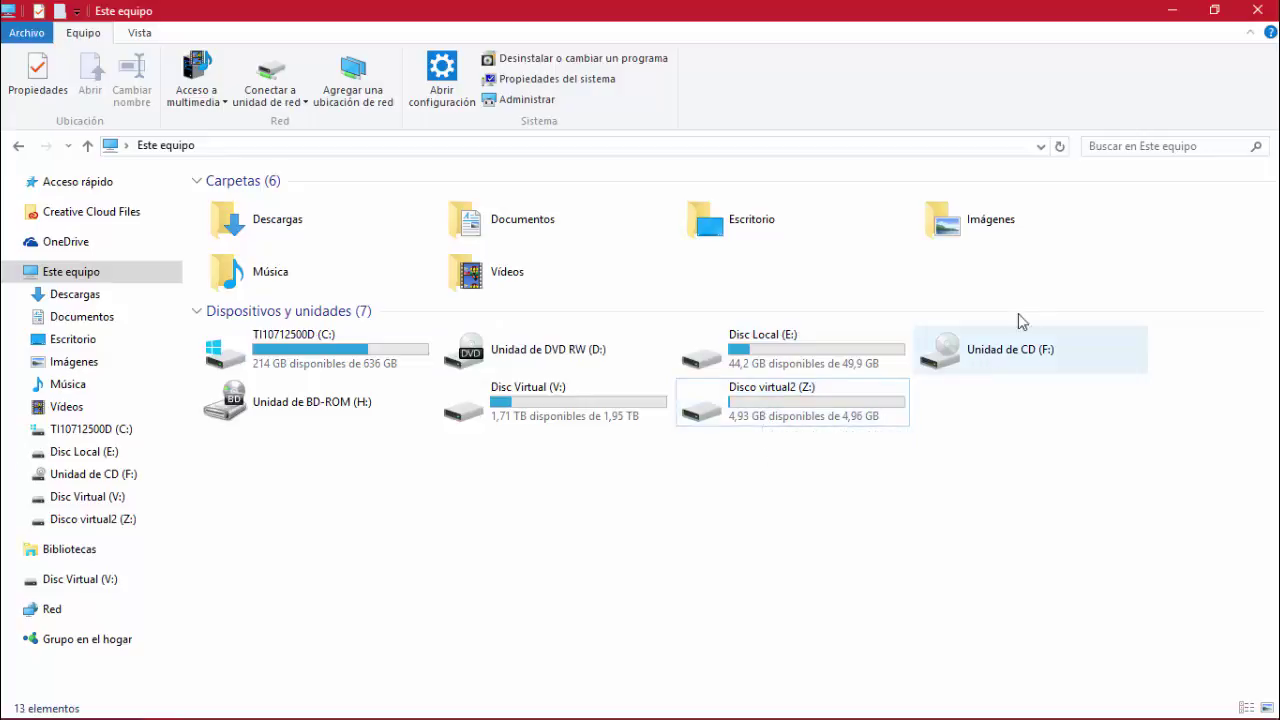
click(1182, 9)
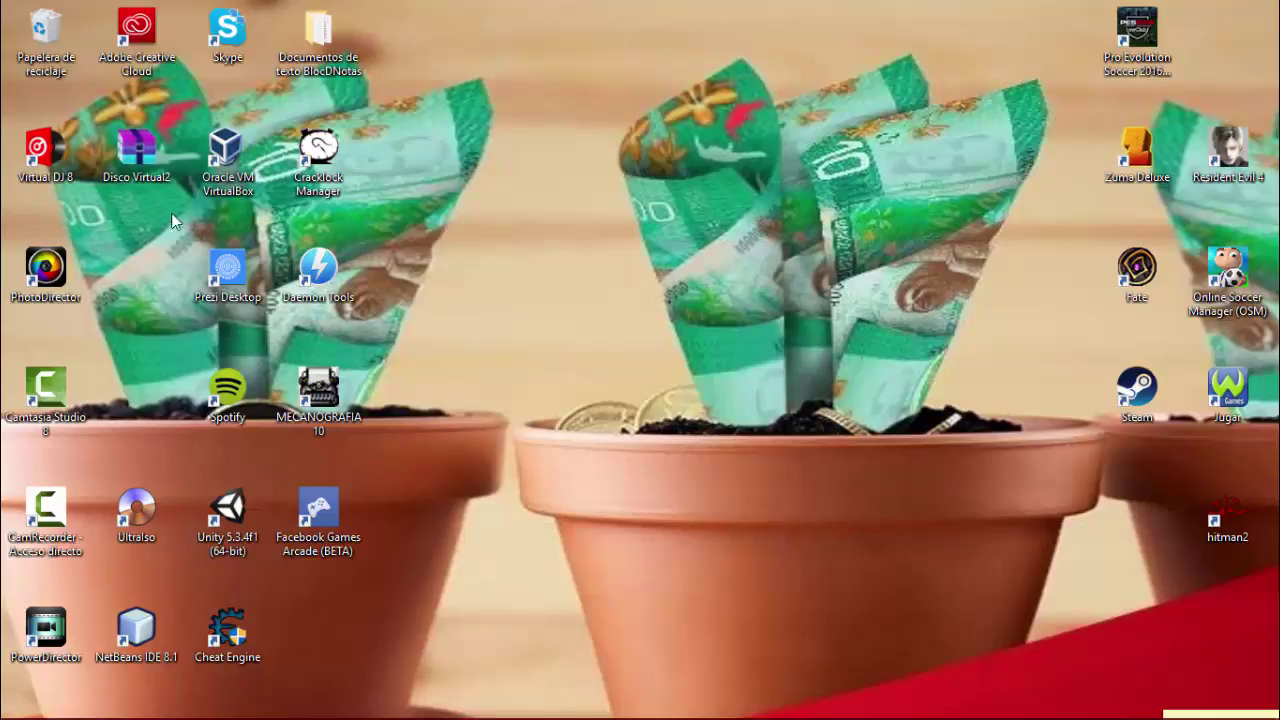
drag(197, 221, 120, 126)
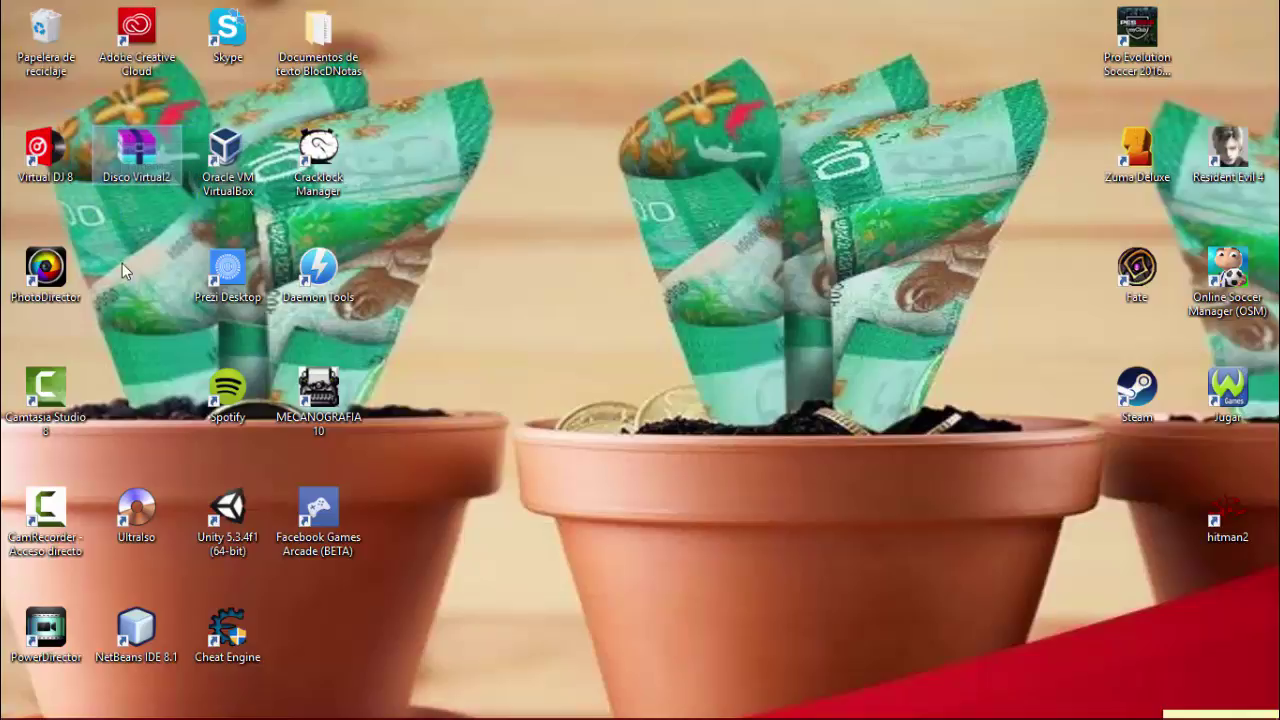
click(151, 194)
Open the TI10712500D (C:) drive in File Explorer, show its contents as Iconos grandes, and minimize the window
mouse_move(141, 706)
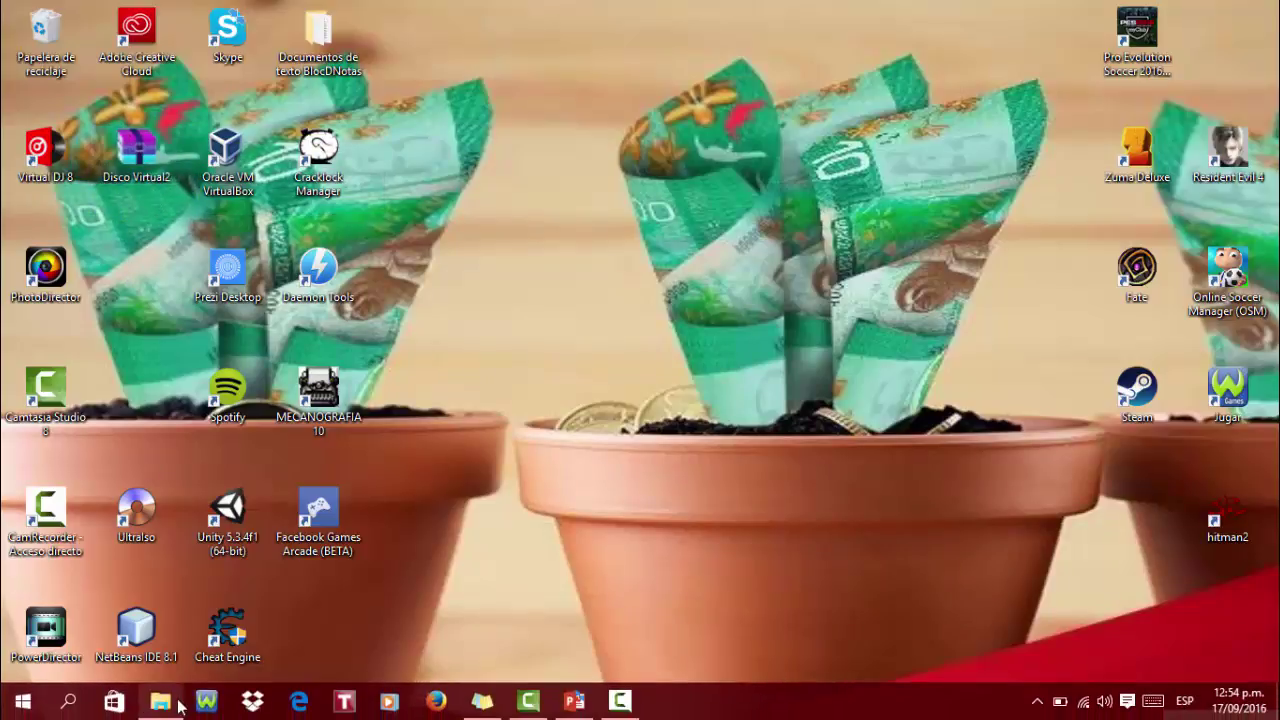
click(182, 702)
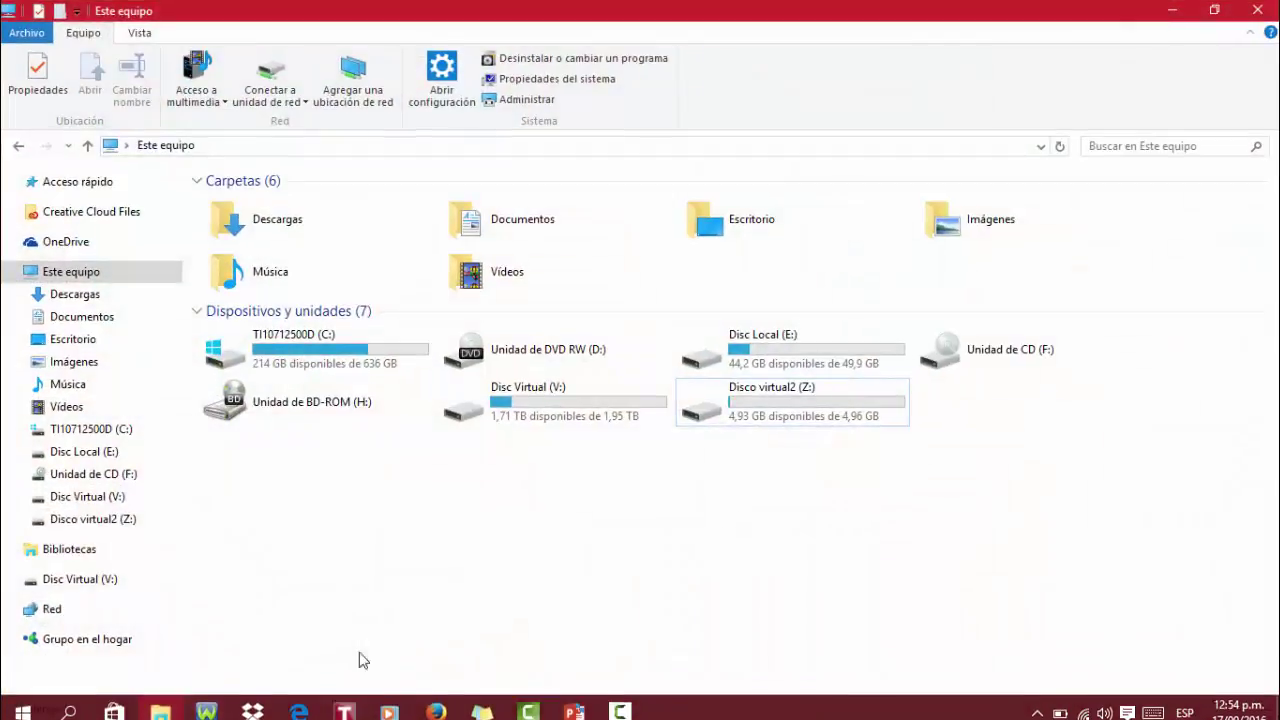
click(100, 429)
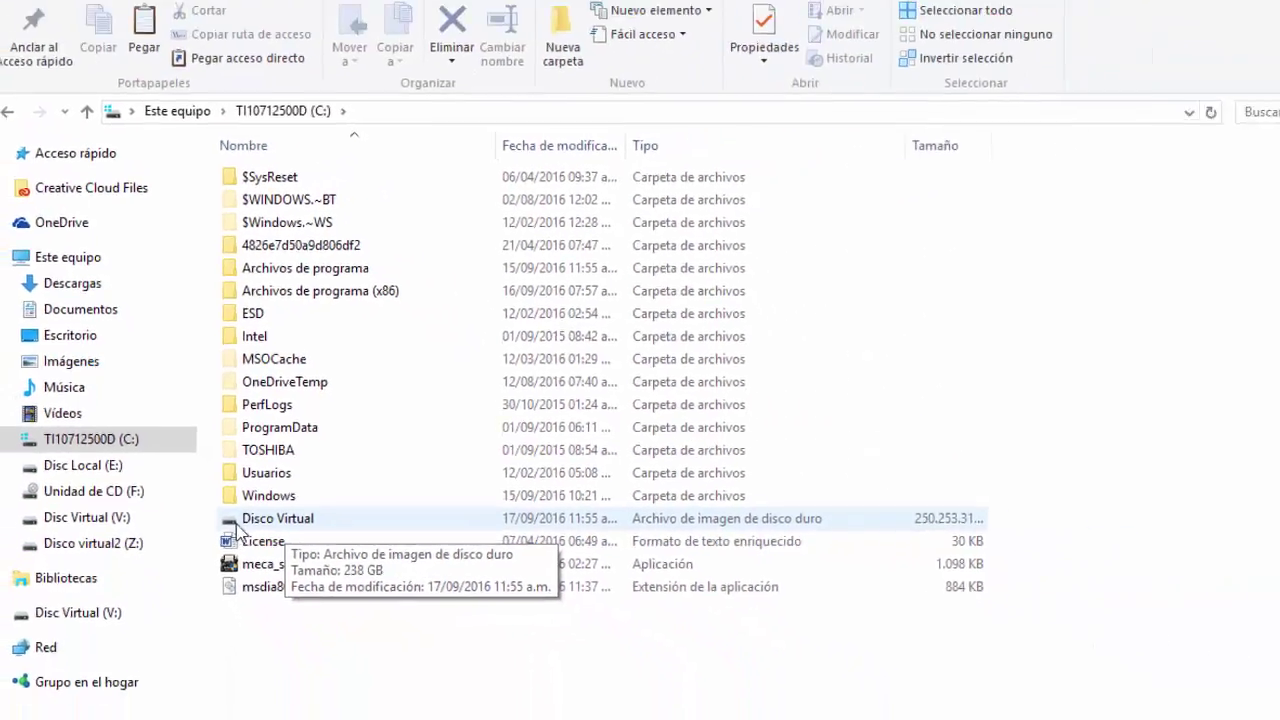
click(206, 34)
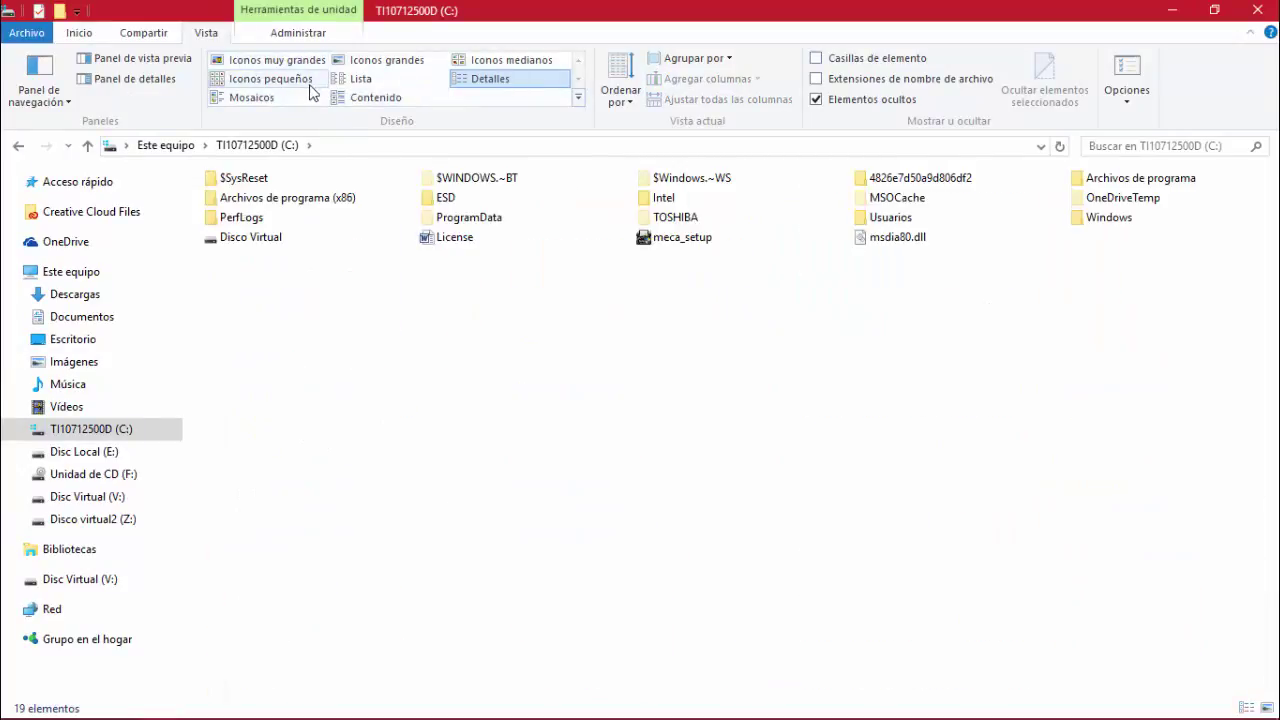
click(380, 62)
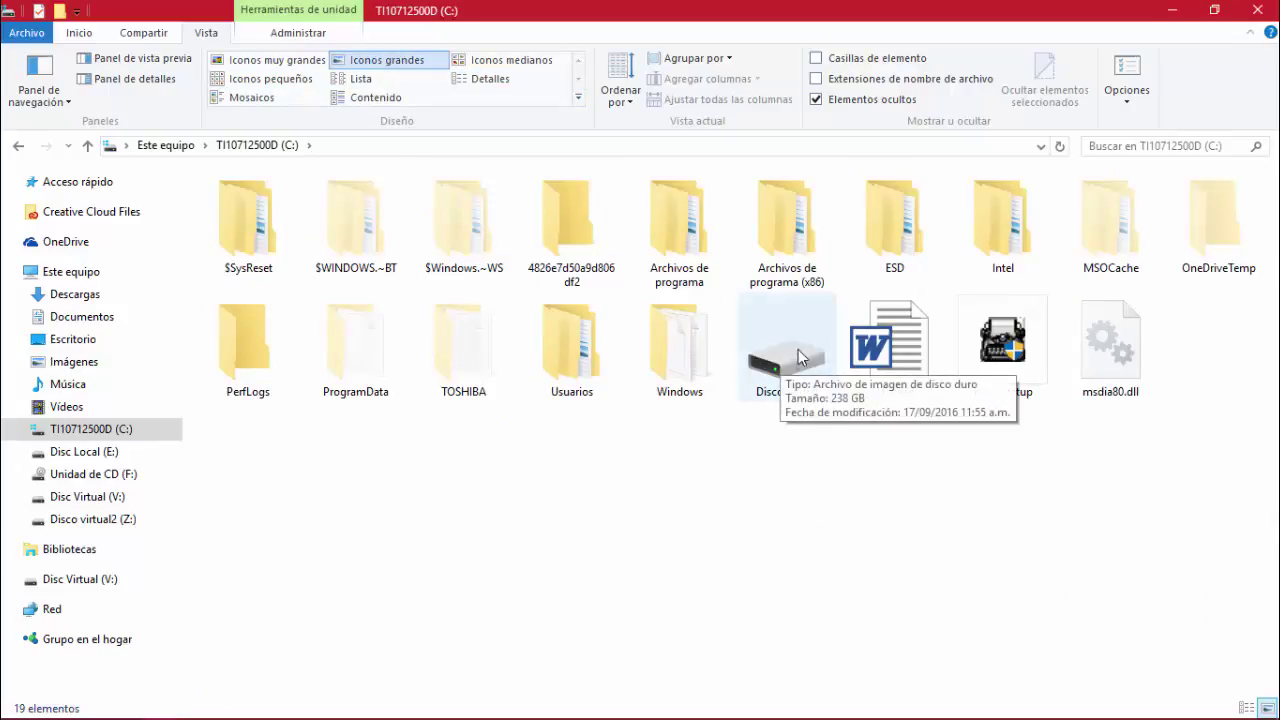
click(1173, 9)
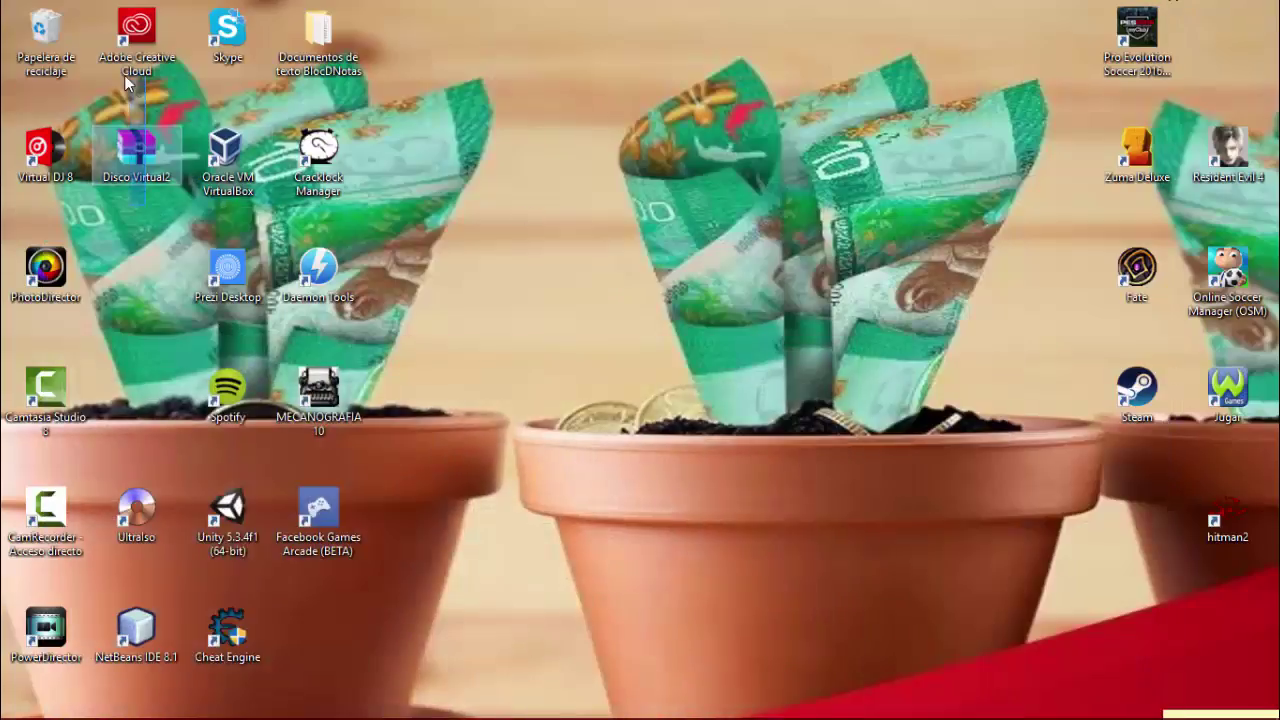
drag(175, 225, 97, 117)
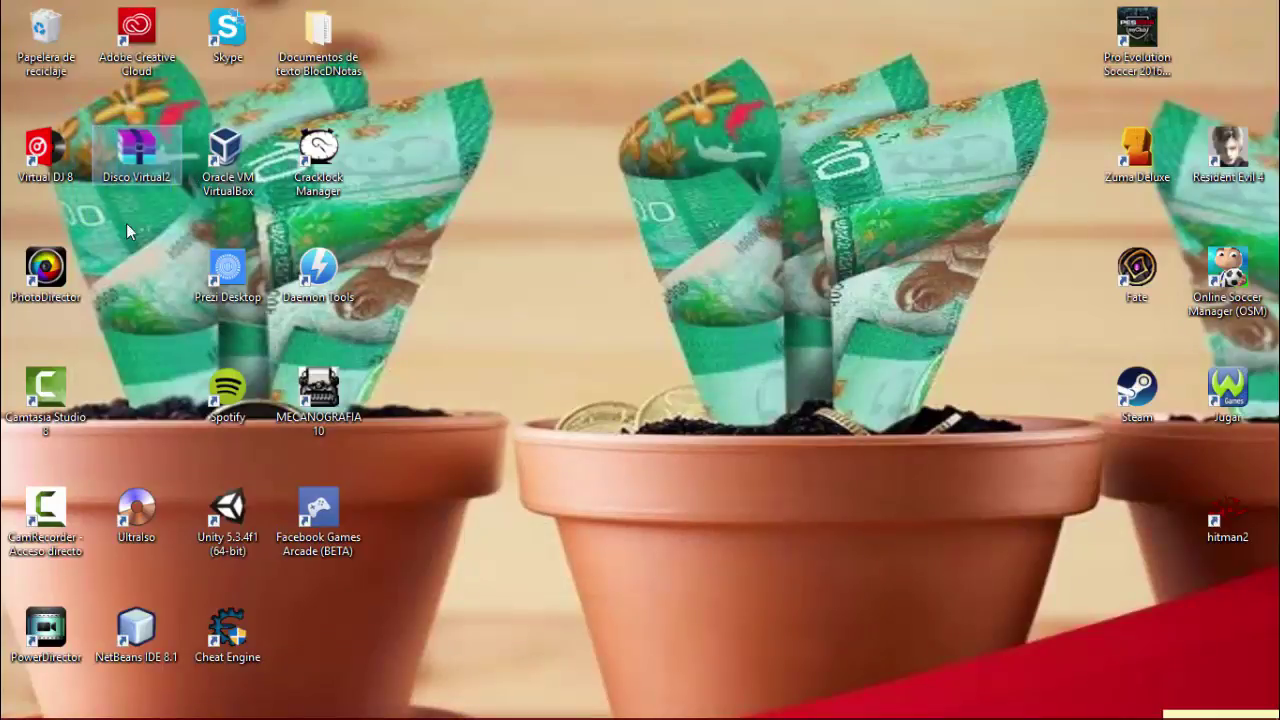
drag(197, 214, 60, 120)
click(654, 362)
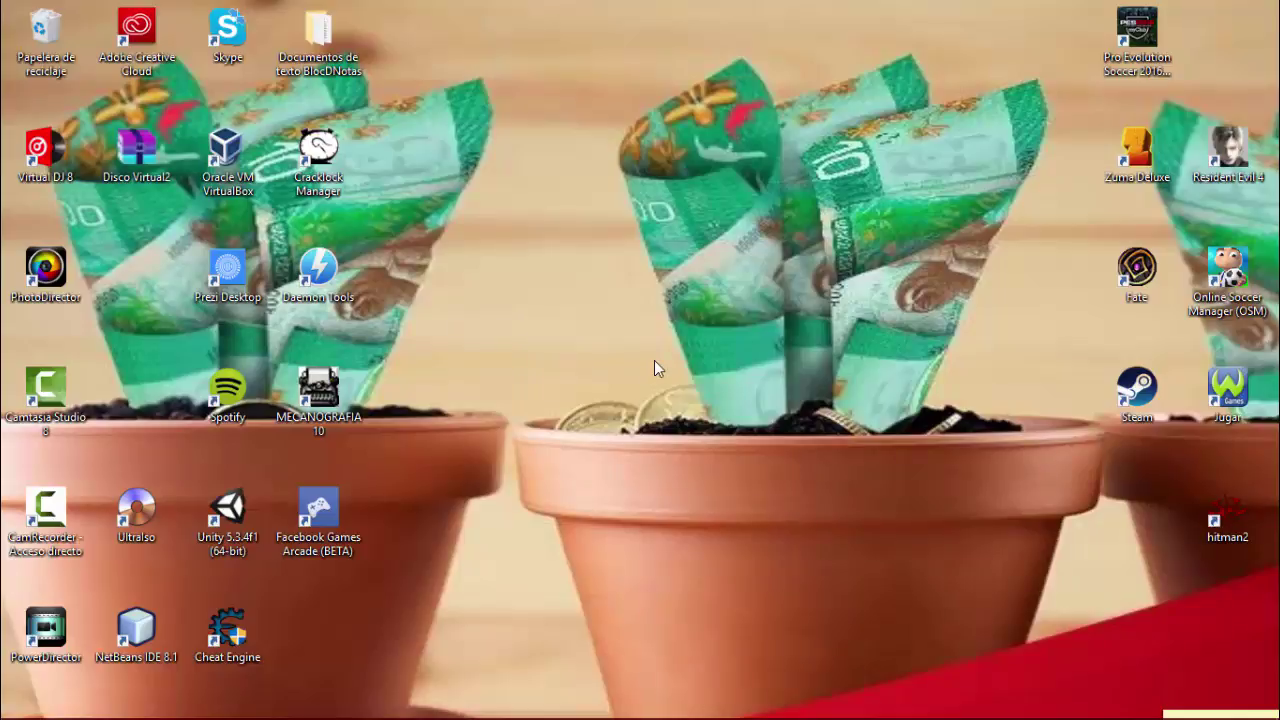